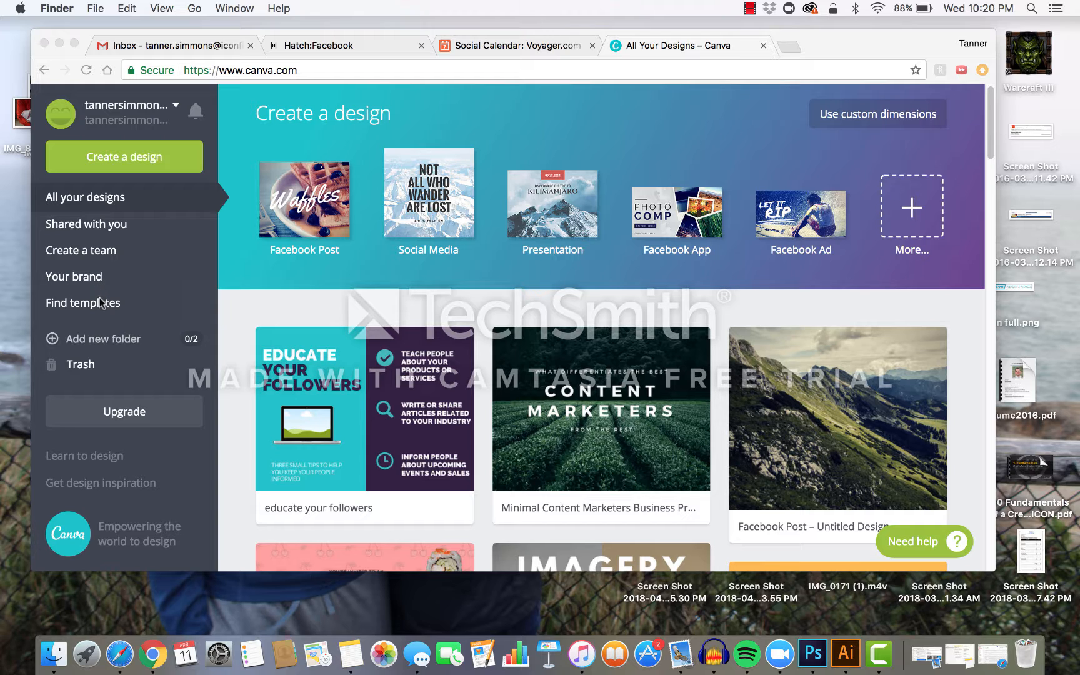
Browse the categories of the template library and open the Reports templates
{"action": "left_click", "coordinate": [100, 299]}
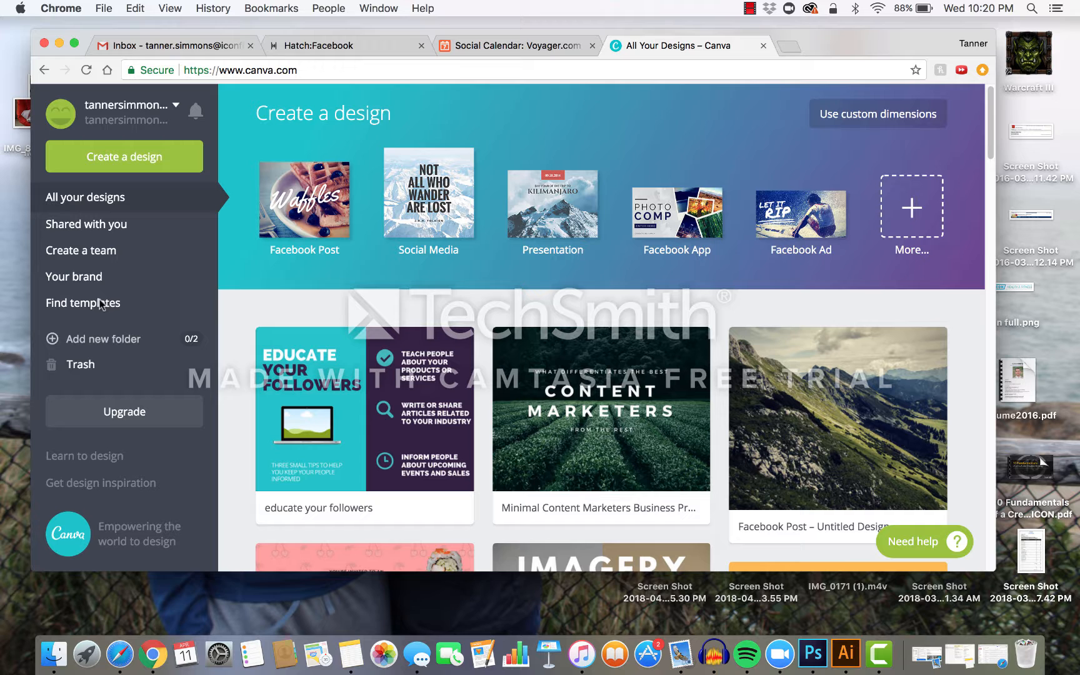
{"action": "left_click", "coordinate": [103, 309]}
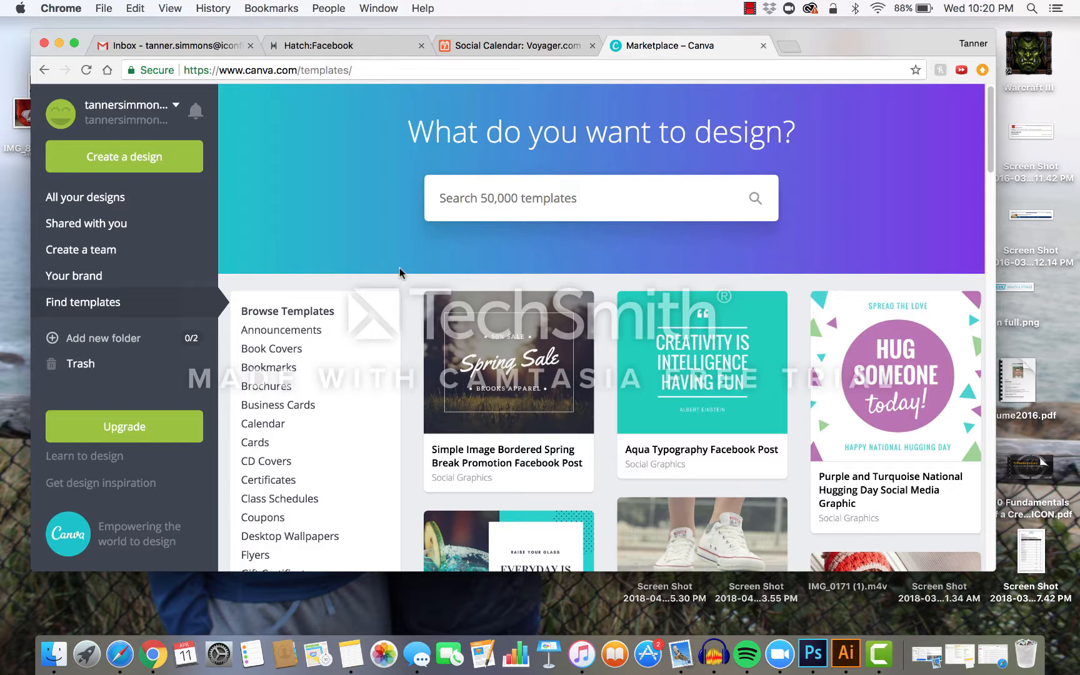
{"action": "scroll", "coordinate": [377, 305], "scroll_direction": "down", "scroll_amount": 3}
{"action": "scroll", "coordinate": [362, 275], "scroll_direction": "down", "scroll_amount": 1}
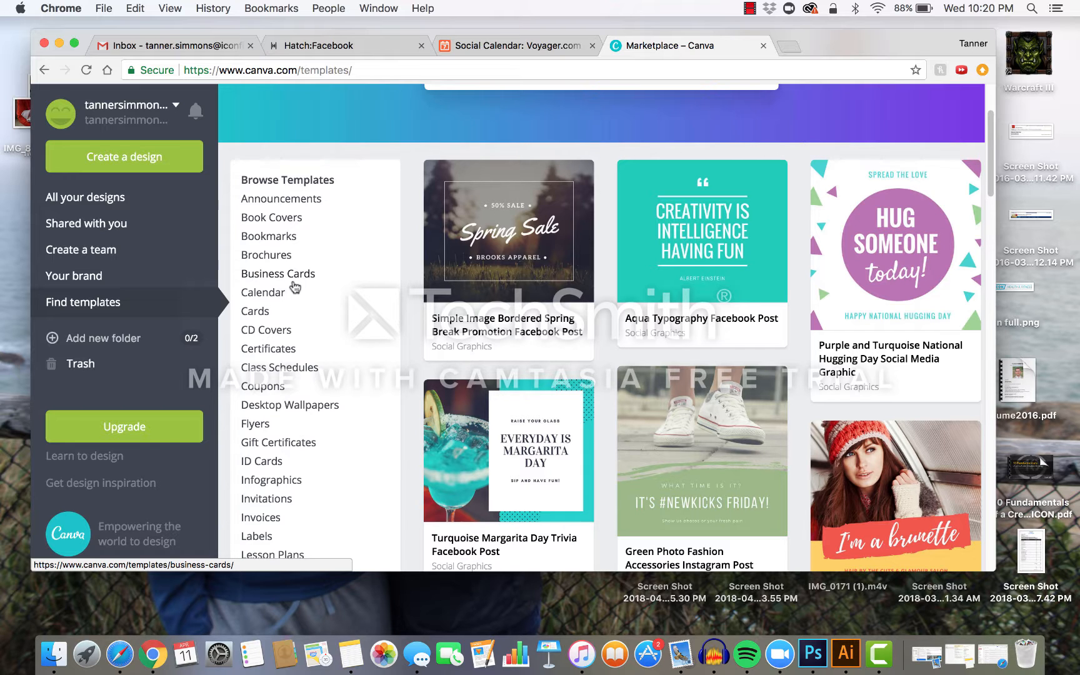
{"action": "scroll", "coordinate": [295, 287], "scroll_direction": "down", "scroll_amount": 4}
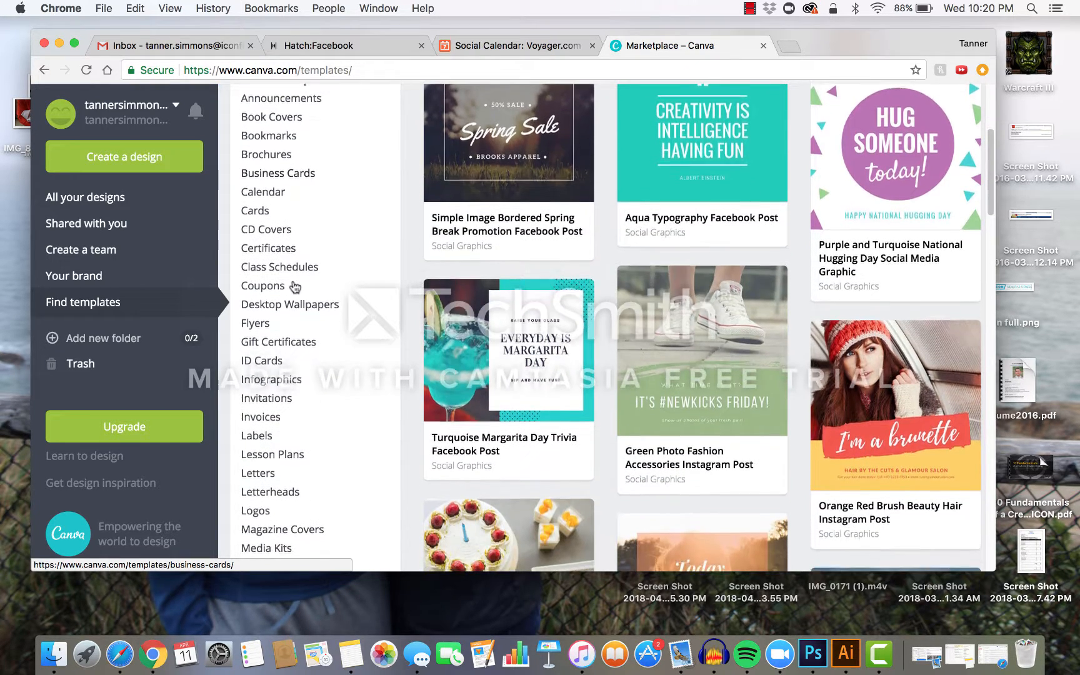
{"action": "scroll", "coordinate": [295, 287], "scroll_direction": "down", "scroll_amount": 2}
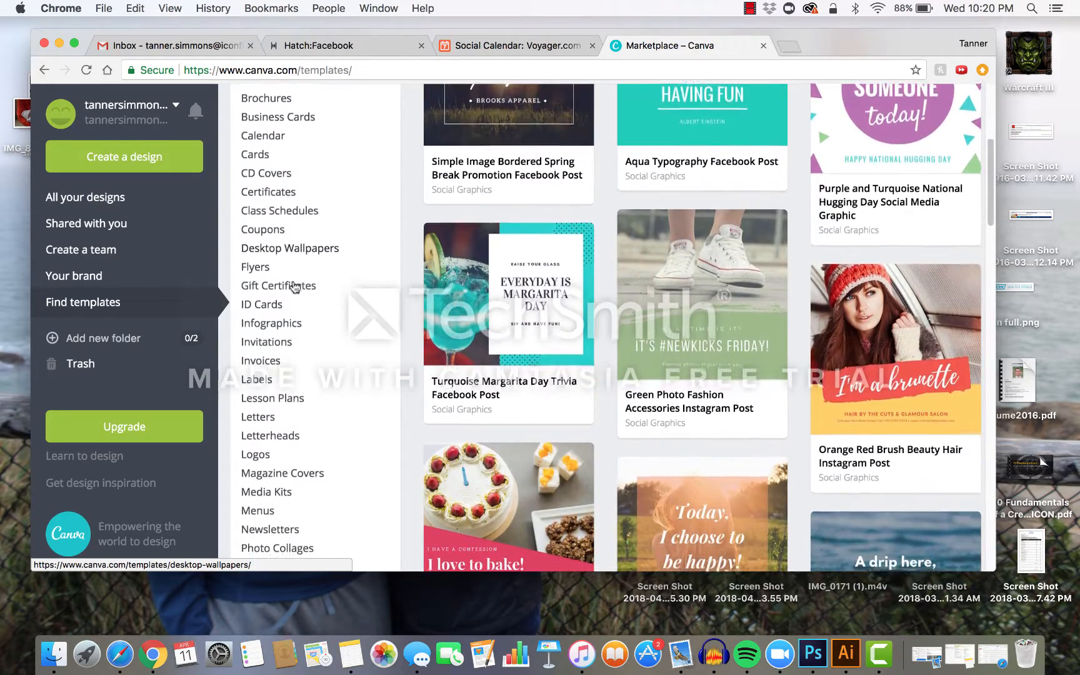
{"action": "scroll", "coordinate": [295, 287], "scroll_direction": "down", "scroll_amount": 4}
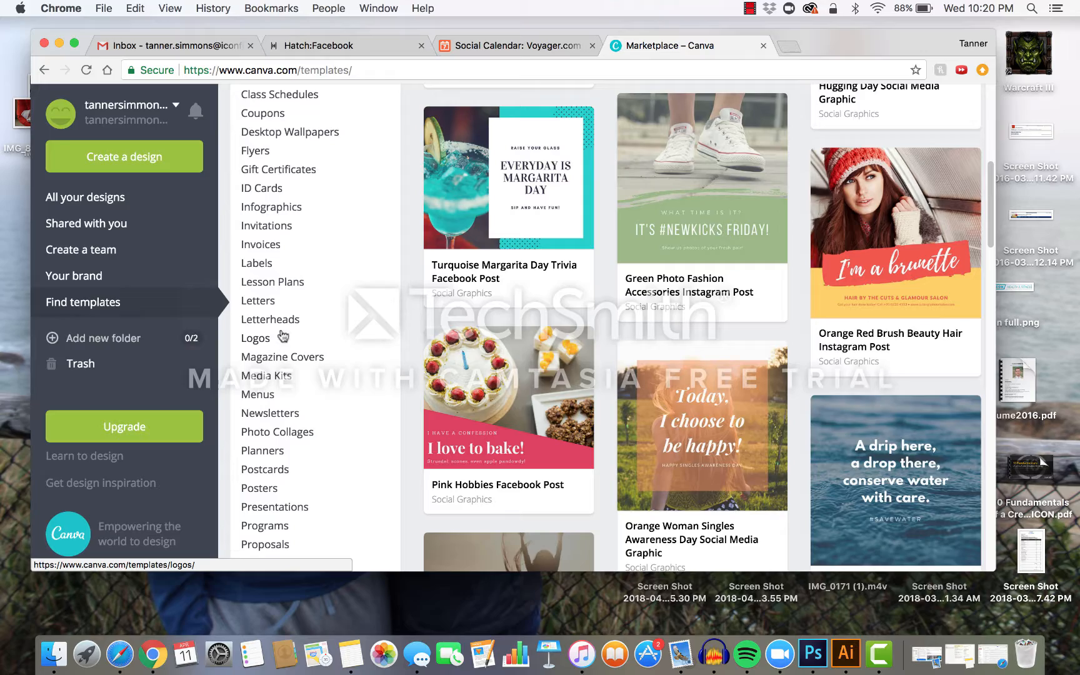
{"action": "scroll", "coordinate": [284, 356], "scroll_direction": "down", "scroll_amount": 5}
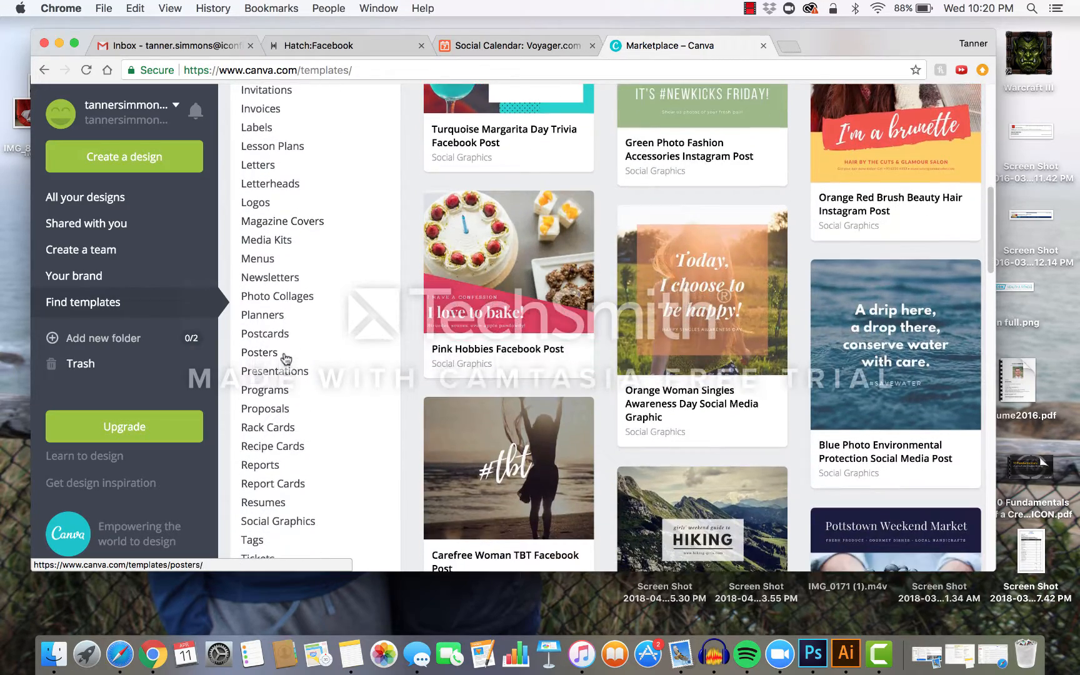
{"action": "scroll", "coordinate": [286, 359], "scroll_direction": "down", "scroll_amount": 3}
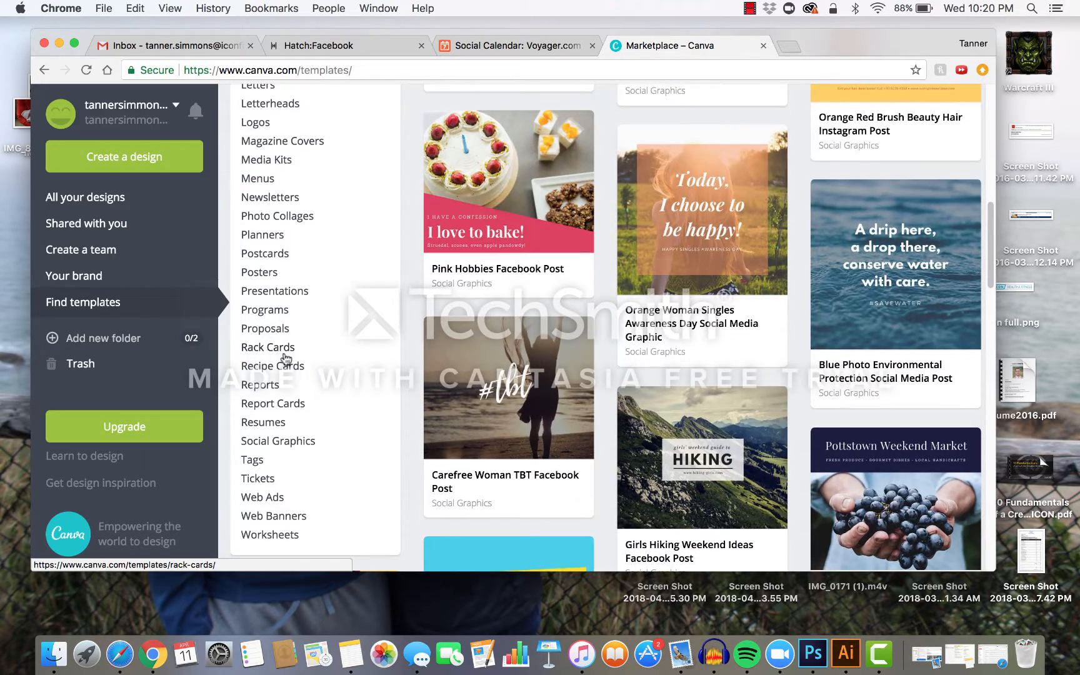
{"action": "left_click", "coordinate": [263, 392]}
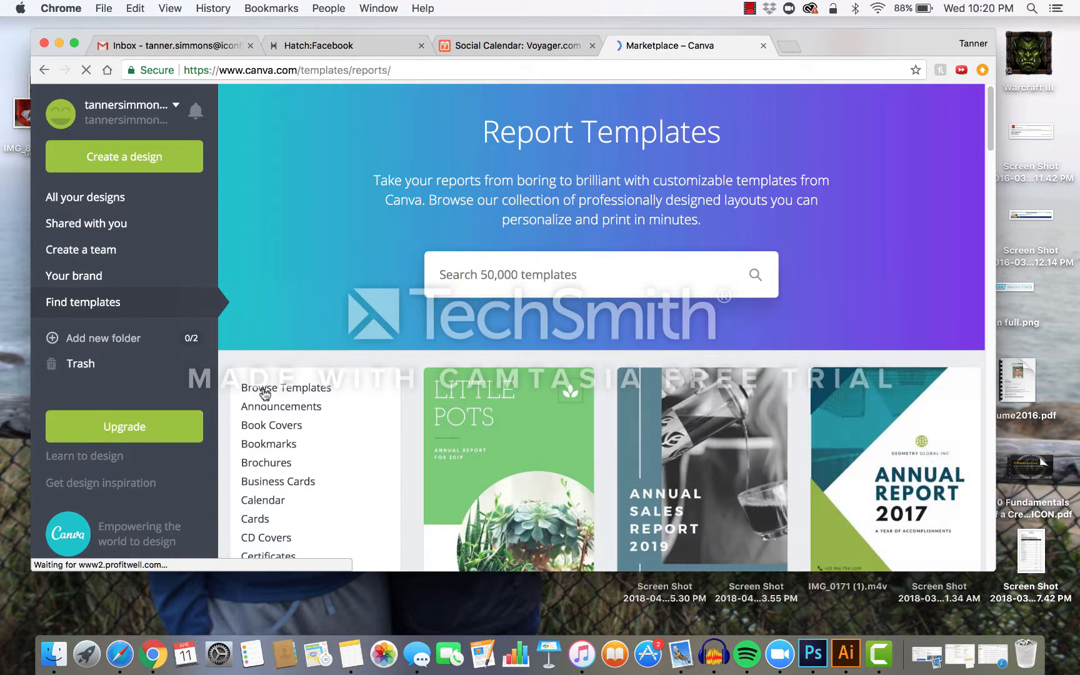
Pick the Yellow & White Bold Corporate Financial Report template and start a new design from it
{"action": "scroll", "coordinate": [547, 410], "scroll_direction": "down", "scroll_amount": 10}
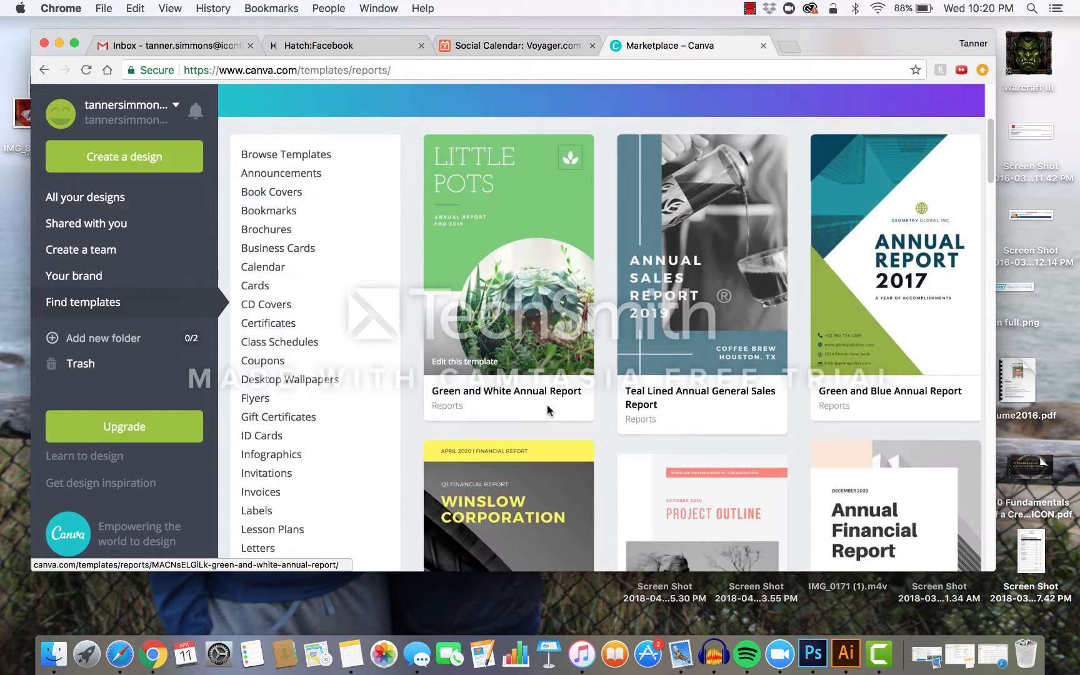
{"action": "scroll", "coordinate": [548, 410], "scroll_direction": "down", "scroll_amount": 9}
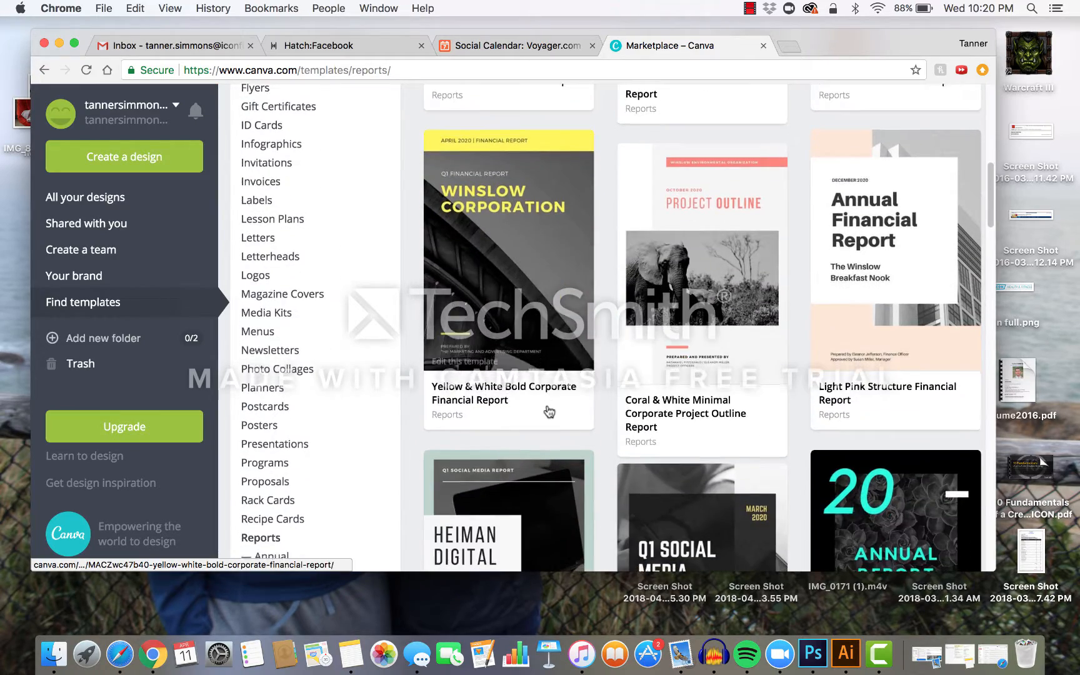
{"action": "scroll", "coordinate": [547, 411], "scroll_direction": "up", "scroll_amount": 6}
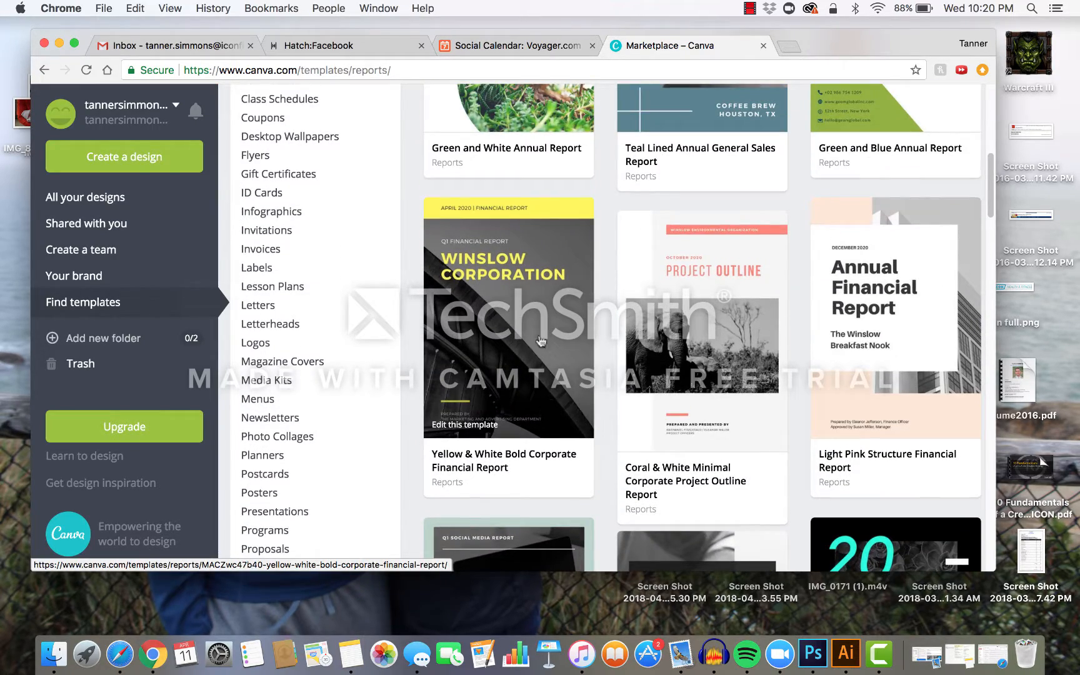
{"action": "left_click", "coordinate": [534, 314]}
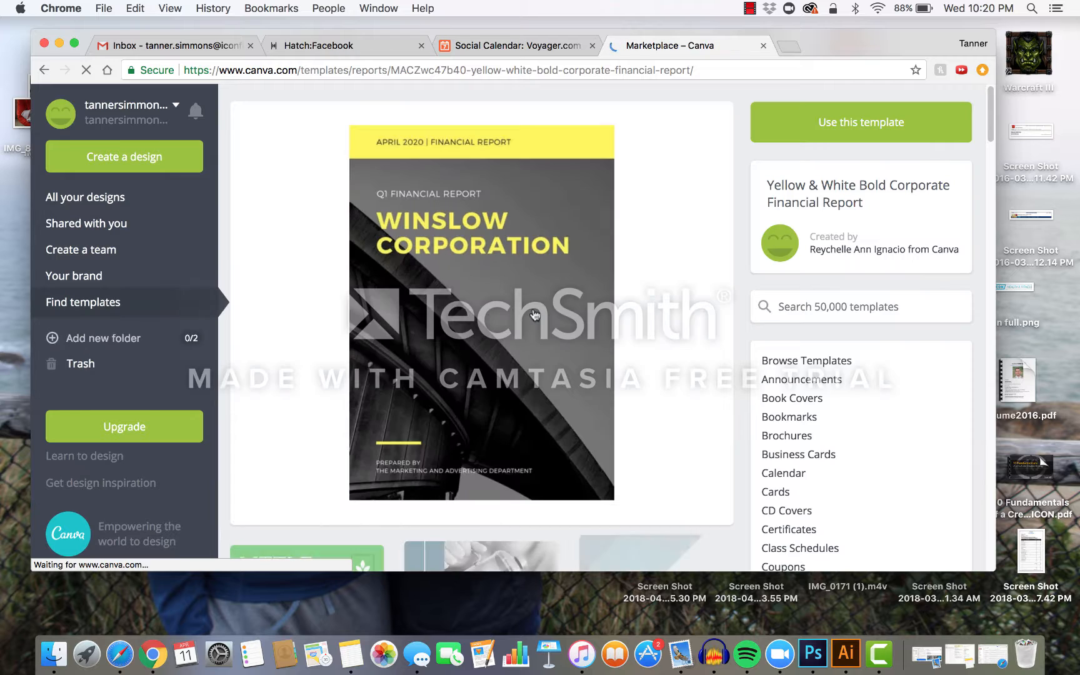
{"action": "scroll", "coordinate": [644, 309], "scroll_direction": "down", "scroll_amount": 1}
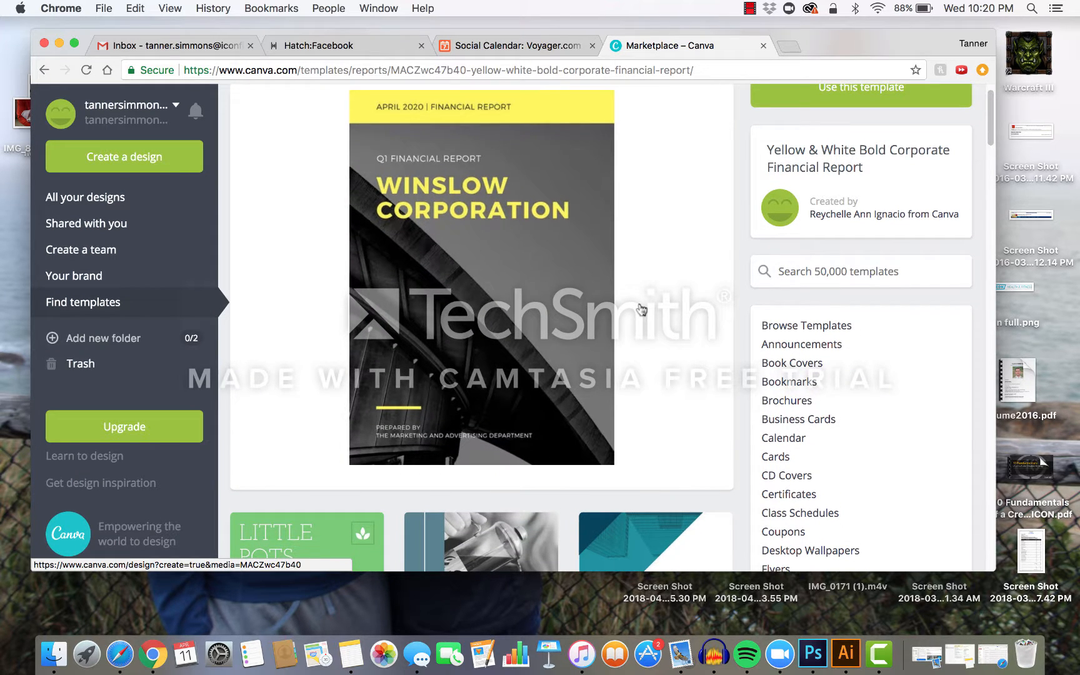
{"action": "left_click", "coordinate": [485, 292]}
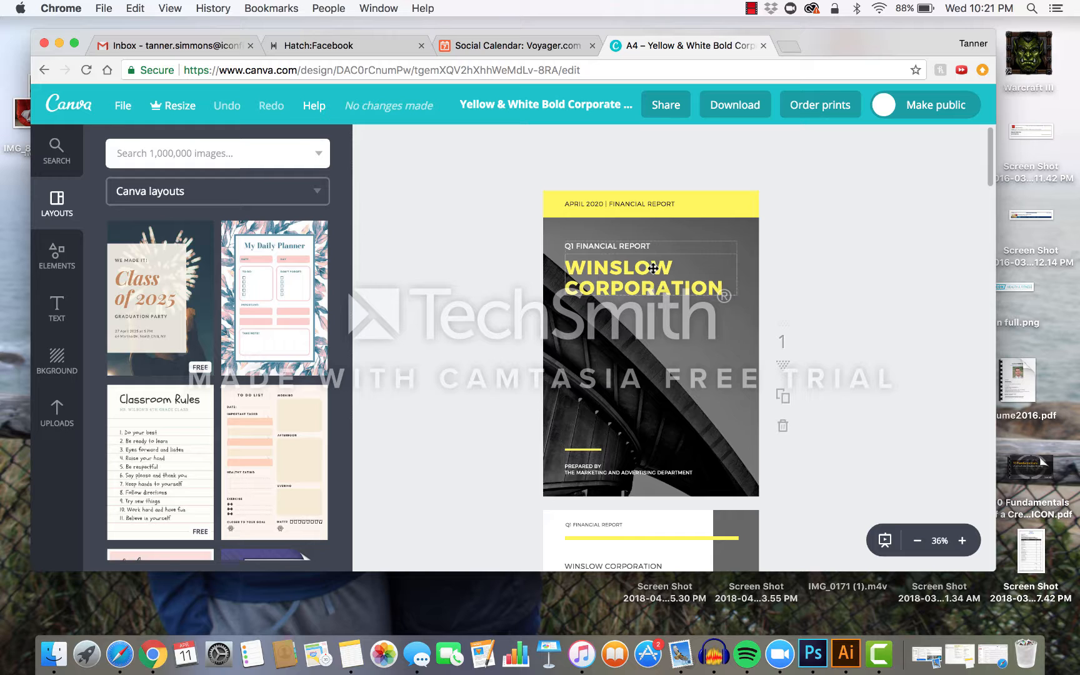
Replace the word WINSLOW in the cover page title with the account holder's first name in capitals
{"action": "scroll", "coordinate": [653, 268], "scroll_direction": "down", "scroll_amount": 1}
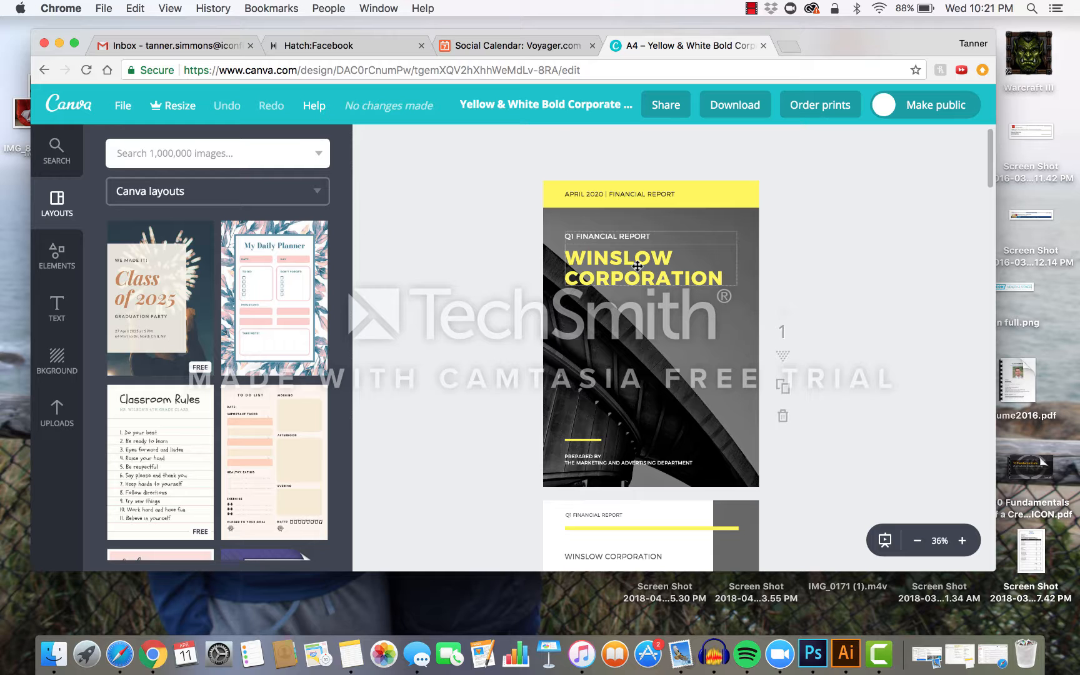
{"action": "left_click", "coordinate": [637, 266]}
{"action": "left_click", "coordinate": [668, 264]}
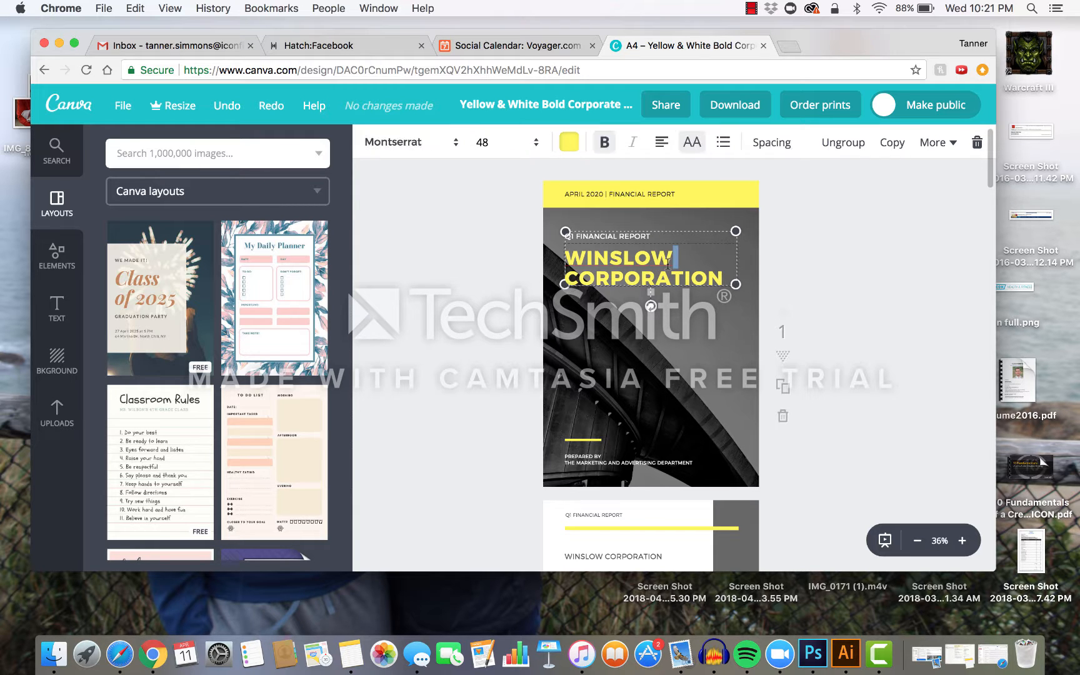
{"action": "key", "text": "BackSpace"}
{"action": "key", "text": "BackSpace"}
{"action": "key", "text": "BackSpace"}
{"action": "key", "text": "BackSpace"}
{"action": "key", "text": "BackSpace"}
{"action": "key", "text": "BackSpace"}
{"action": "key", "text": "BackSpace"}
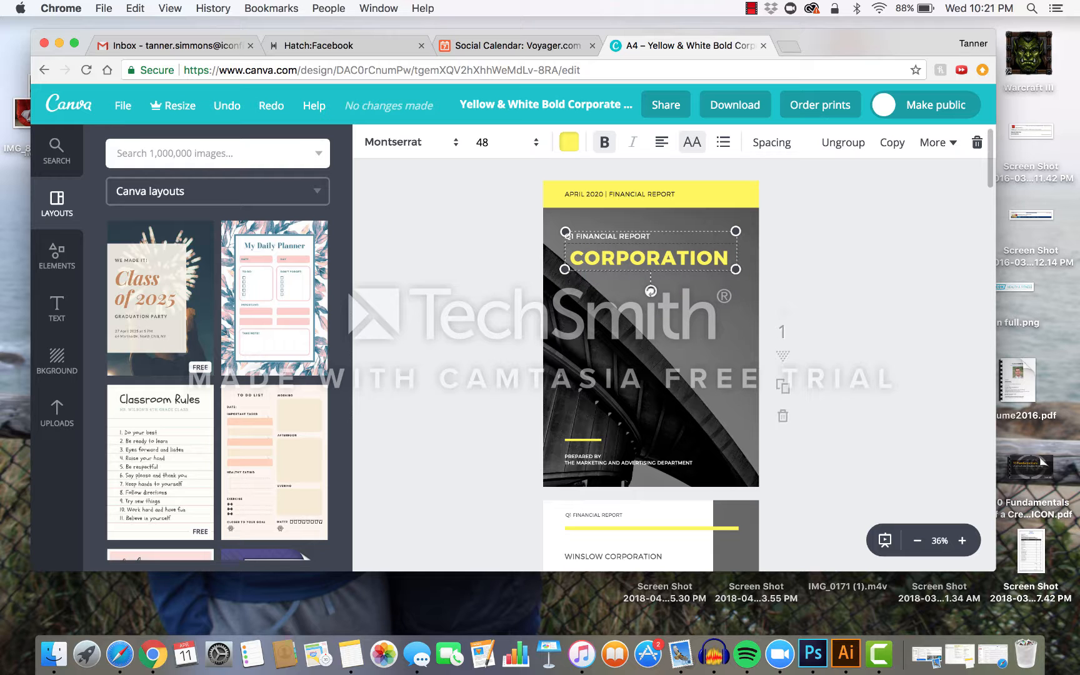
{"action": "type", "text": "TANNER"}
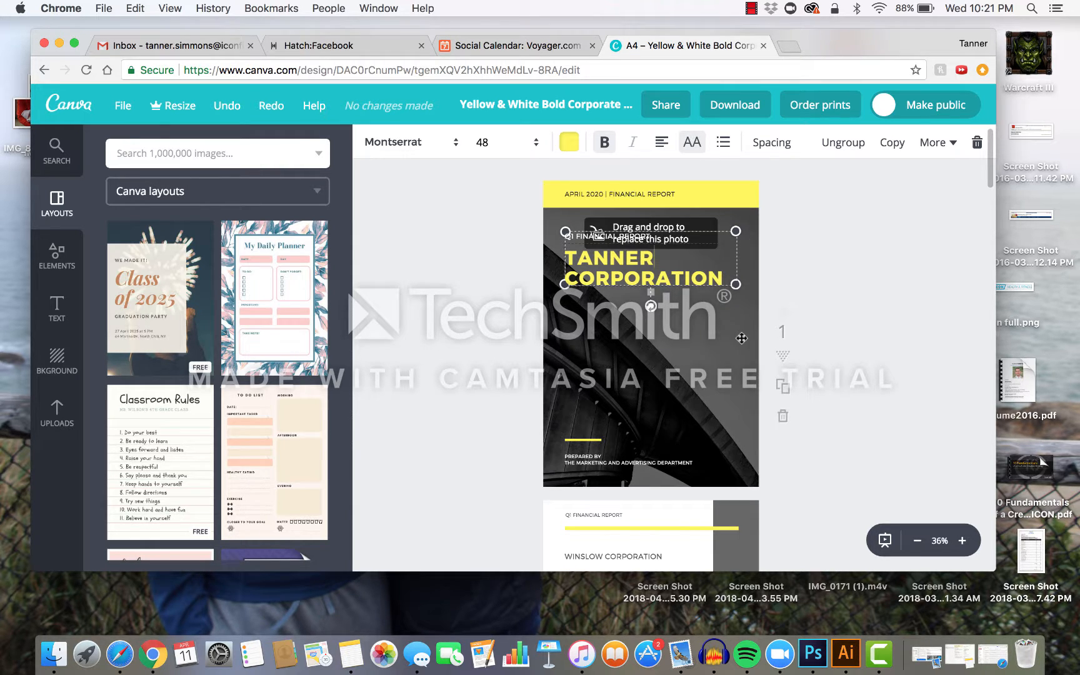
{"action": "left_click", "coordinate": [741, 338]}
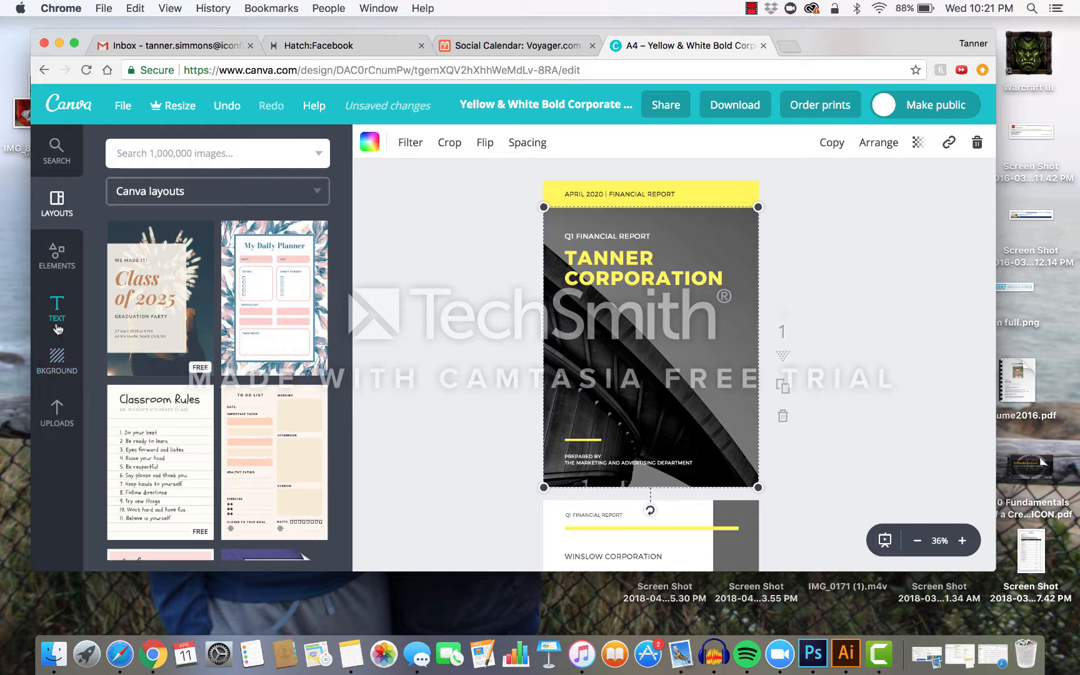
Open the text options and look through the ready-made text styles
{"action": "left_click", "coordinate": [56, 321]}
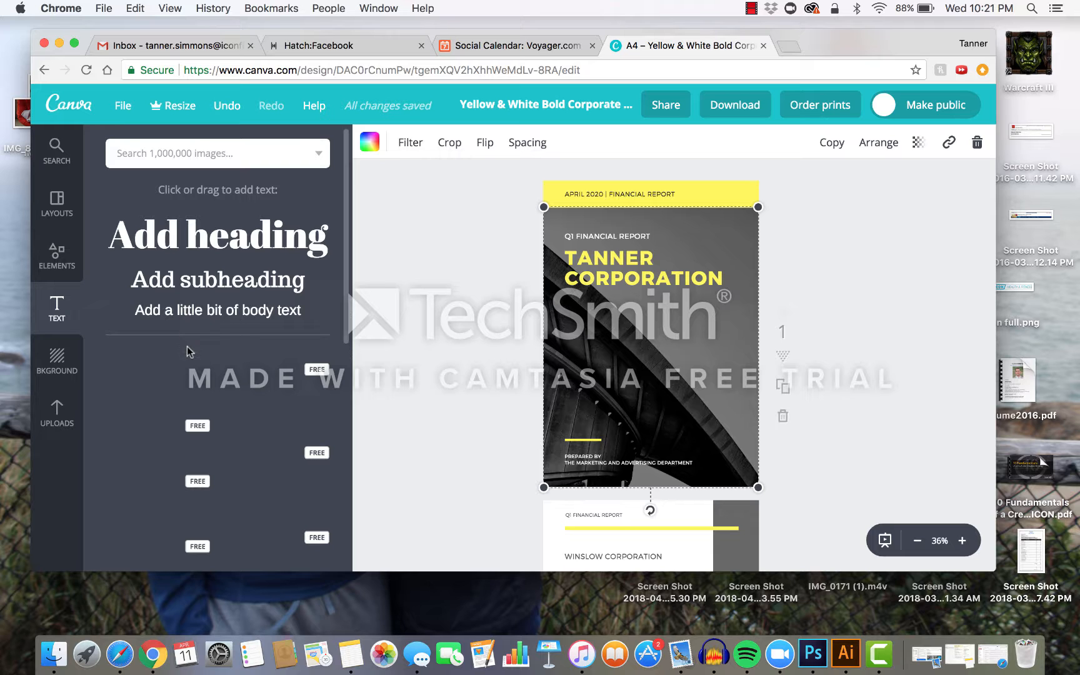
{"action": "scroll", "coordinate": [198, 321], "scroll_direction": "down", "scroll_amount": 5}
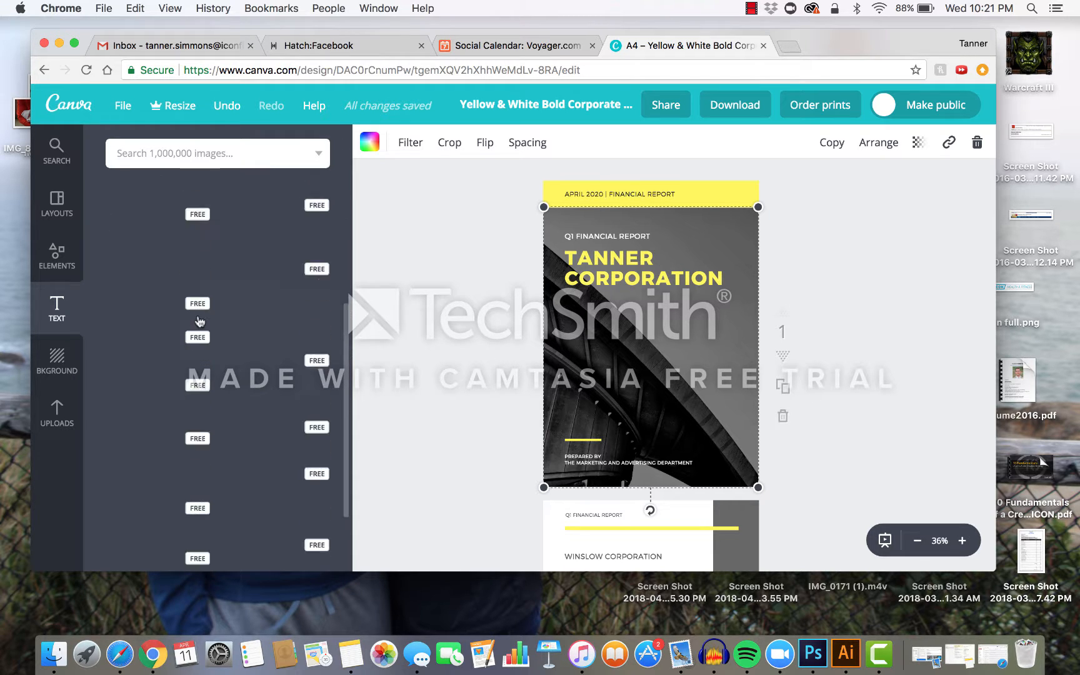
{"action": "scroll", "coordinate": [199, 321], "scroll_direction": "down", "scroll_amount": 5}
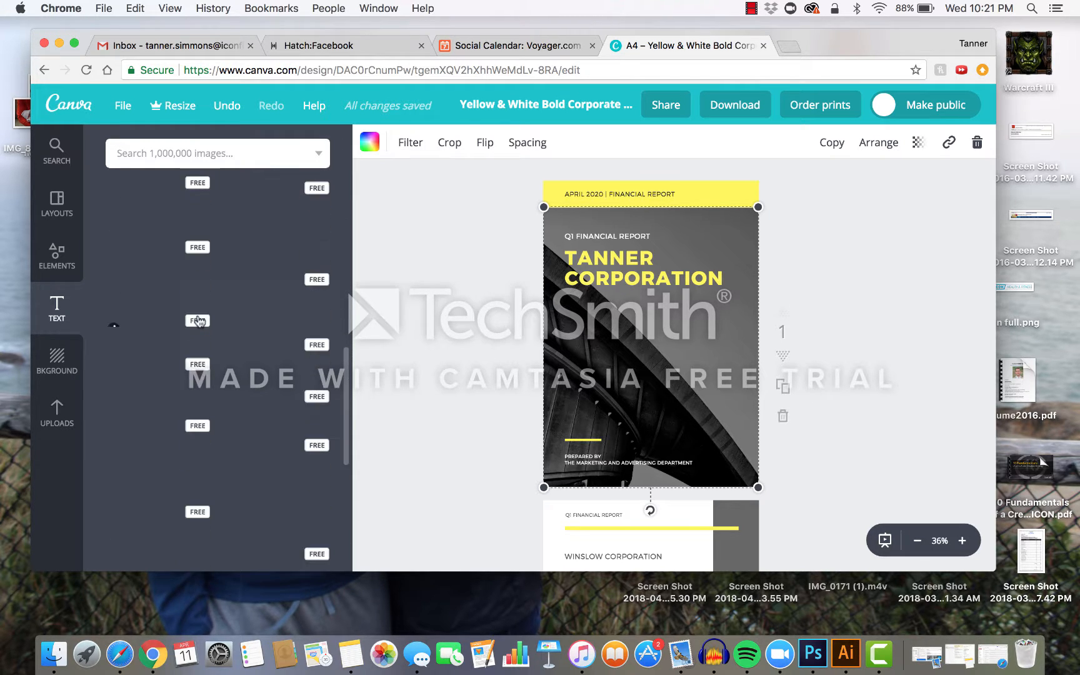
{"action": "scroll", "coordinate": [198, 321], "scroll_direction": "down", "scroll_amount": 5}
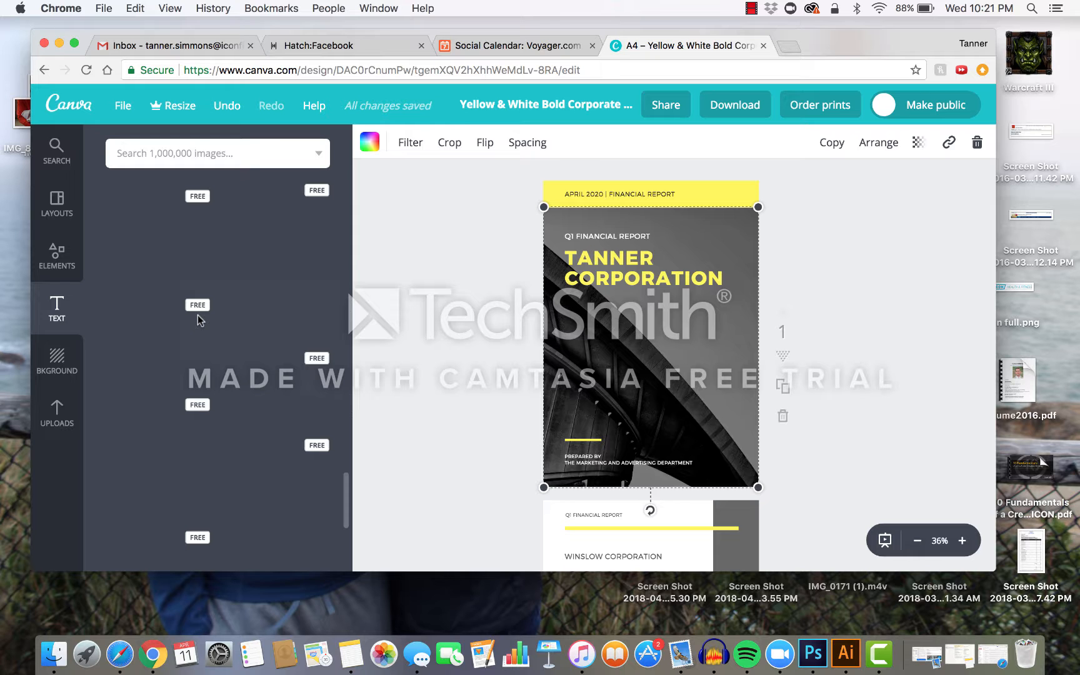
{"action": "scroll", "coordinate": [198, 315], "scroll_direction": "up", "scroll_amount": 10}
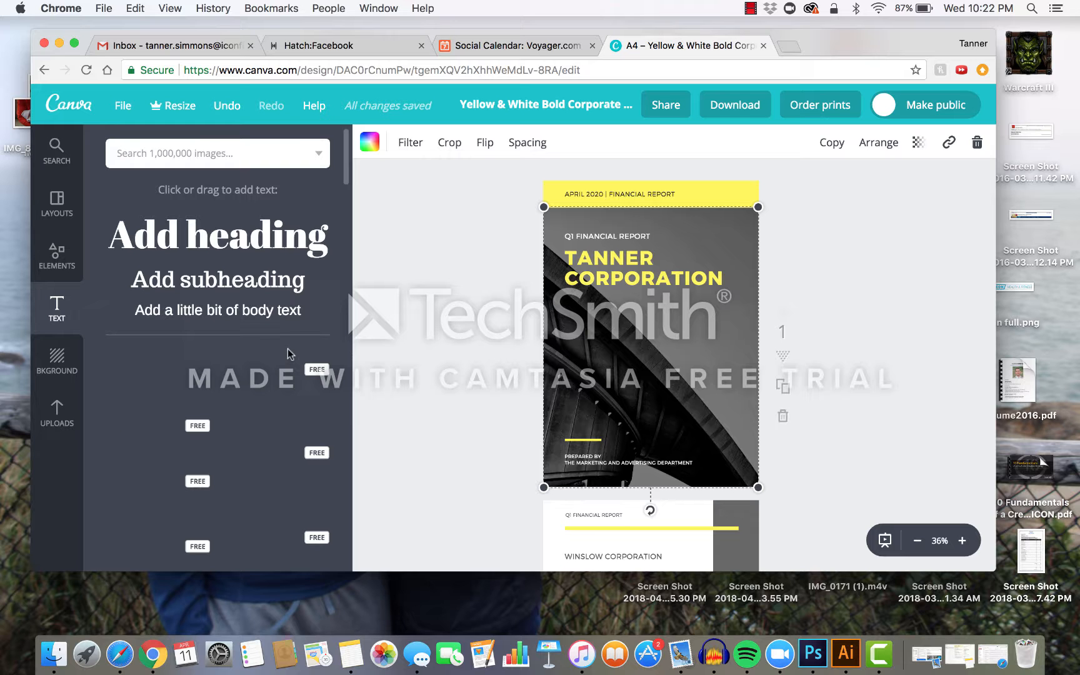
Delete the COMPANY OVERVIEW heading group, including its yellow line, from page 2
{"action": "scroll", "coordinate": [621, 302], "scroll_direction": "down", "scroll_amount": 10}
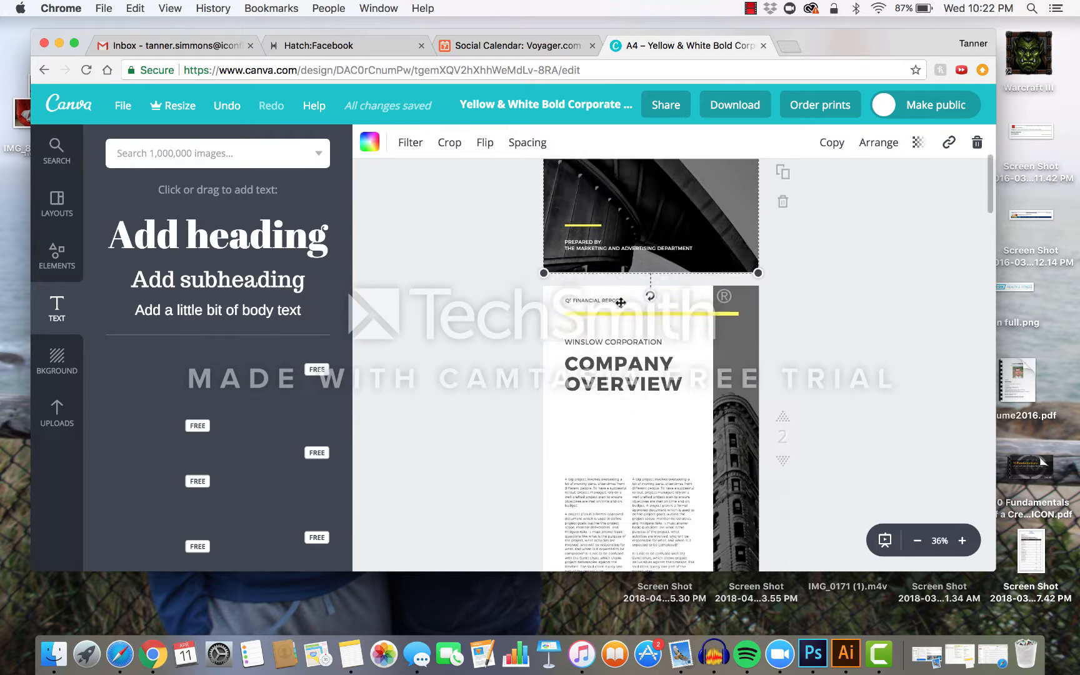
{"action": "scroll", "coordinate": [621, 302], "scroll_direction": "down", "scroll_amount": 2}
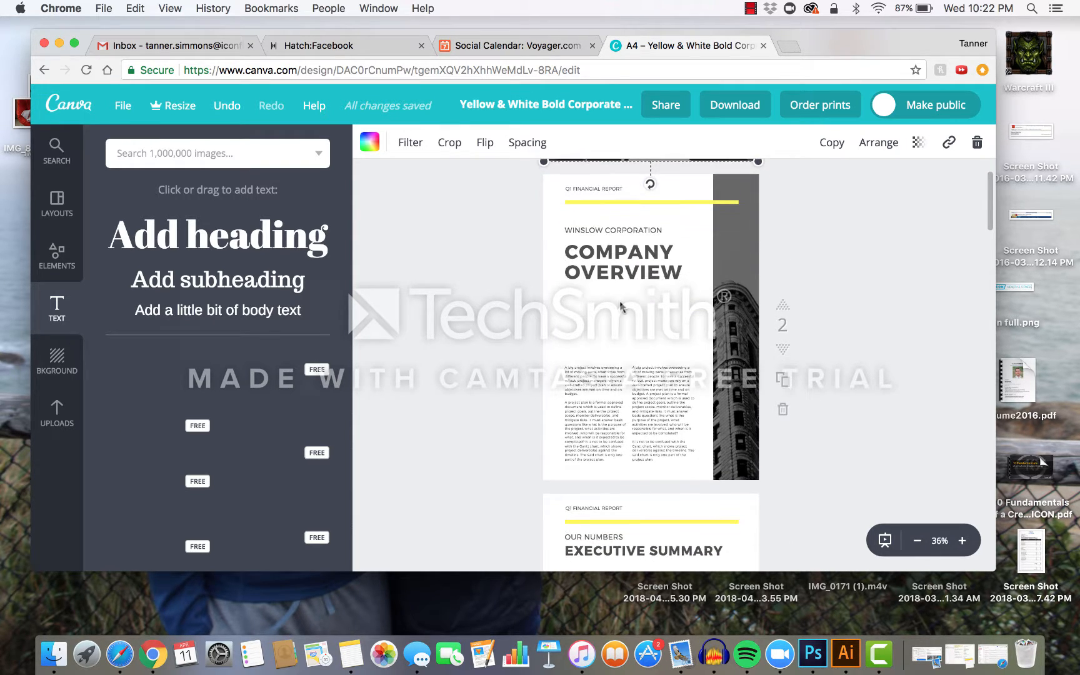
{"action": "left_click", "coordinate": [618, 266]}
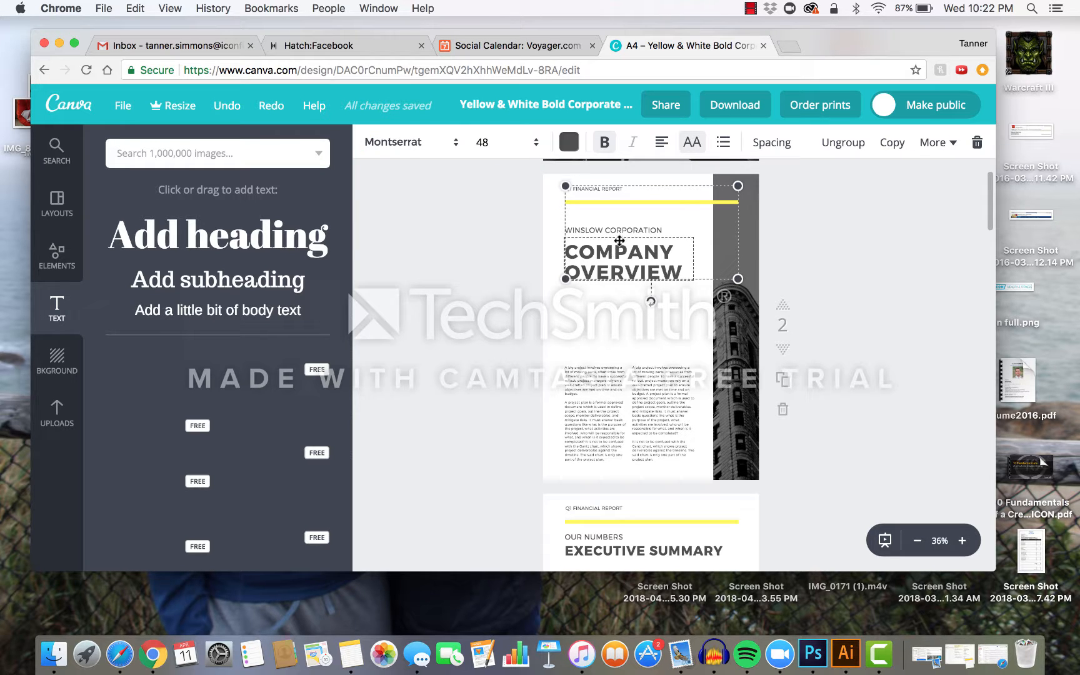
{"action": "left_click_drag", "start_coordinate": [619, 258], "coordinate": [411, 290]}
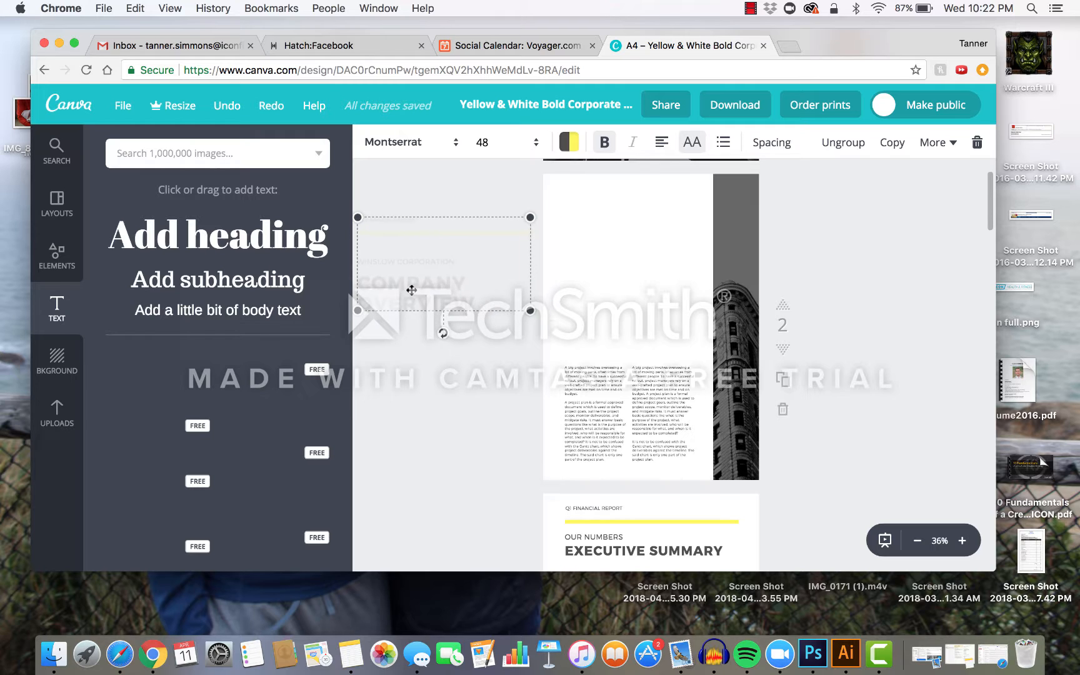
{"action": "key", "text": "Delete"}
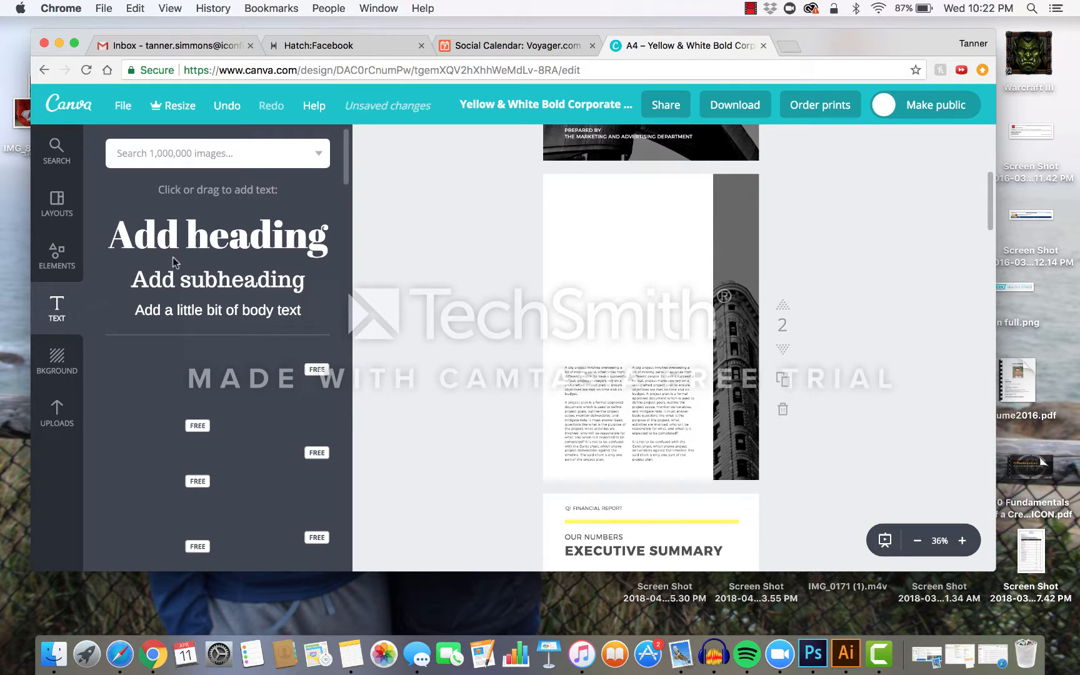
Add a subheading reading "REPORT #1" above the body text columns on page 2
{"action": "left_click_drag", "start_coordinate": [204, 281], "coordinate": [619, 280]}
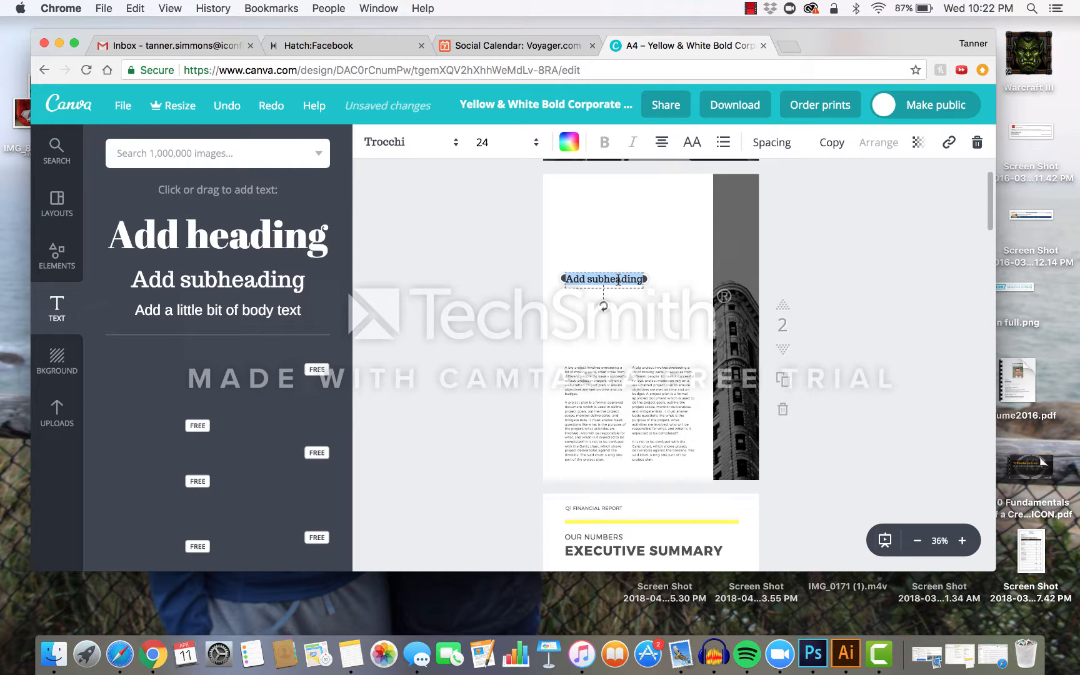
{"action": "type", "text": "REPORT"}
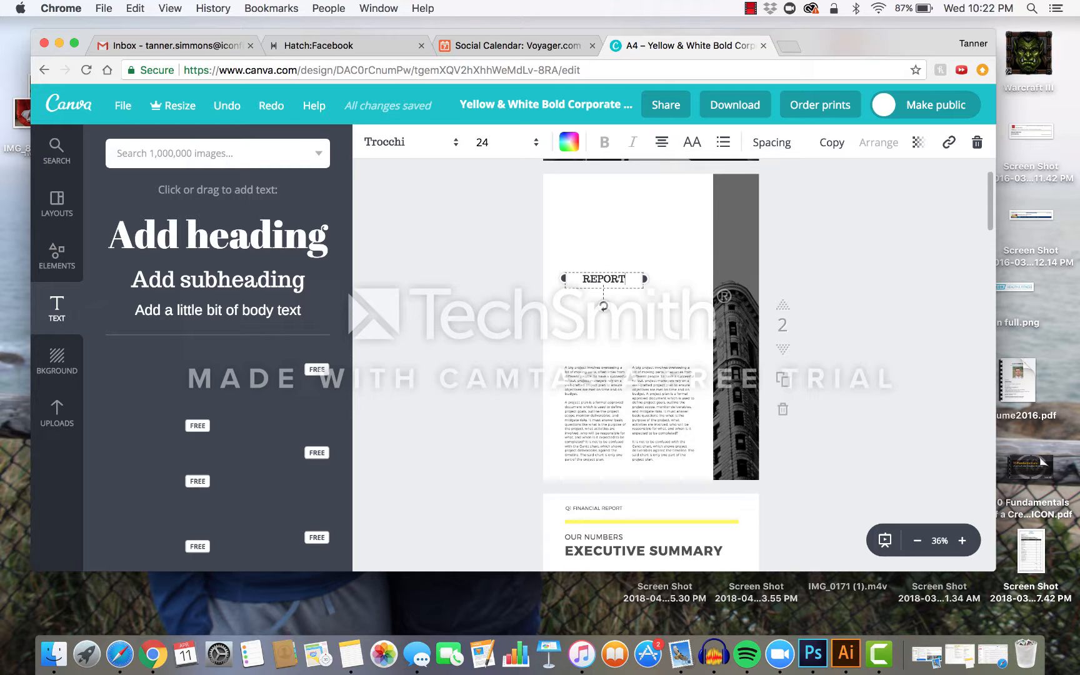
{"action": "type", "text": " #1"}
Set the REPORT #1 subheading on page 2 to Abril Fatface at size 64, on one line near the page's upper edge
{"action": "left_click", "coordinate": [442, 143]}
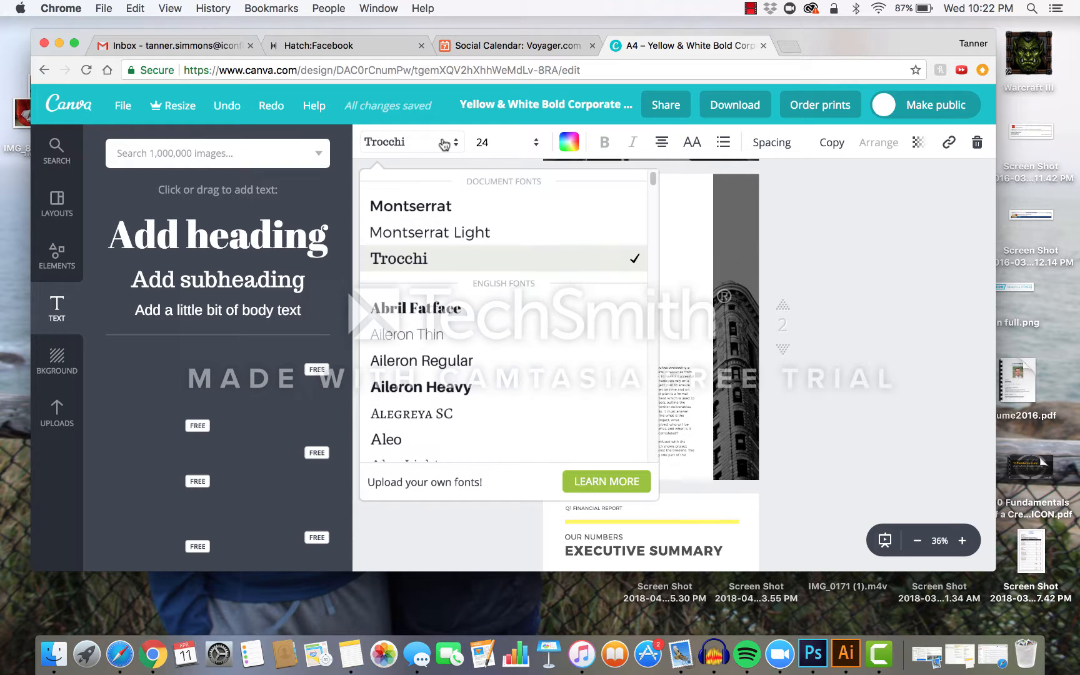
{"action": "left_click", "coordinate": [422, 316]}
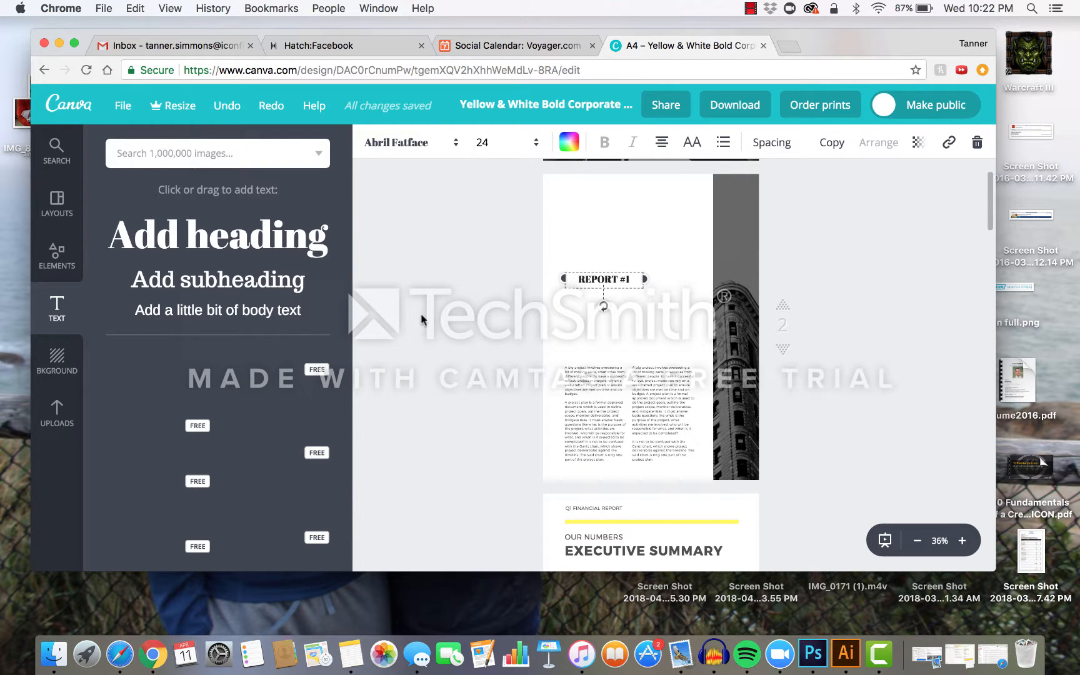
{"action": "left_click", "coordinate": [482, 142]}
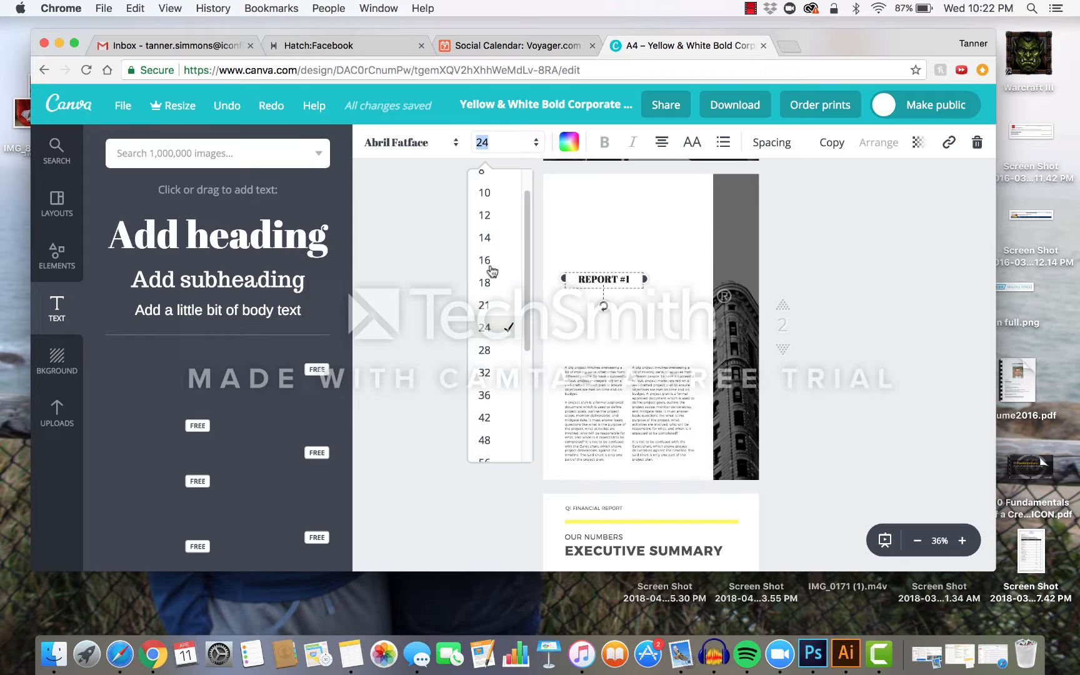
{"action": "left_click", "coordinate": [491, 403]}
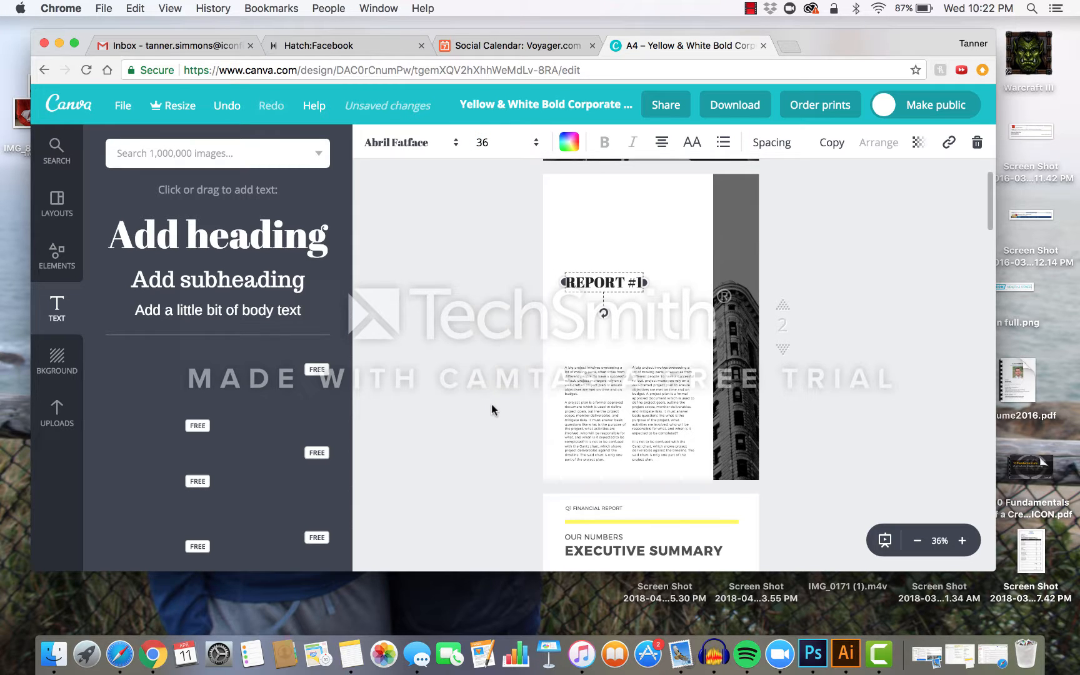
{"action": "left_click", "coordinate": [510, 146]}
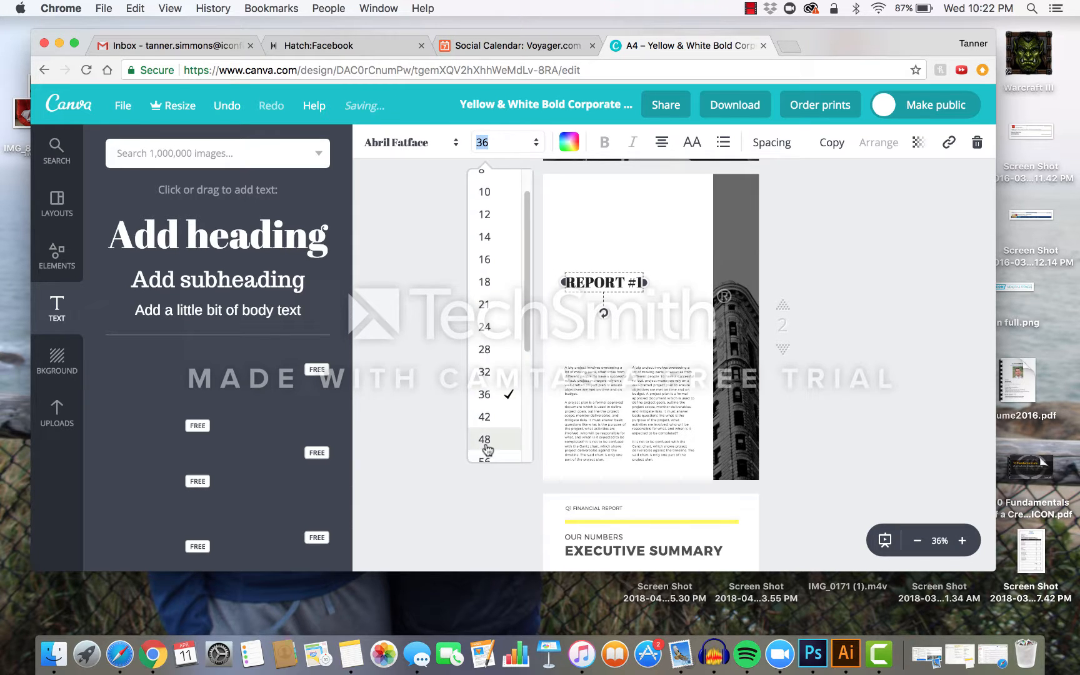
{"action": "scroll", "coordinate": [485, 440], "scroll_direction": "down", "scroll_amount": 2}
{"action": "left_click", "coordinate": [485, 438]}
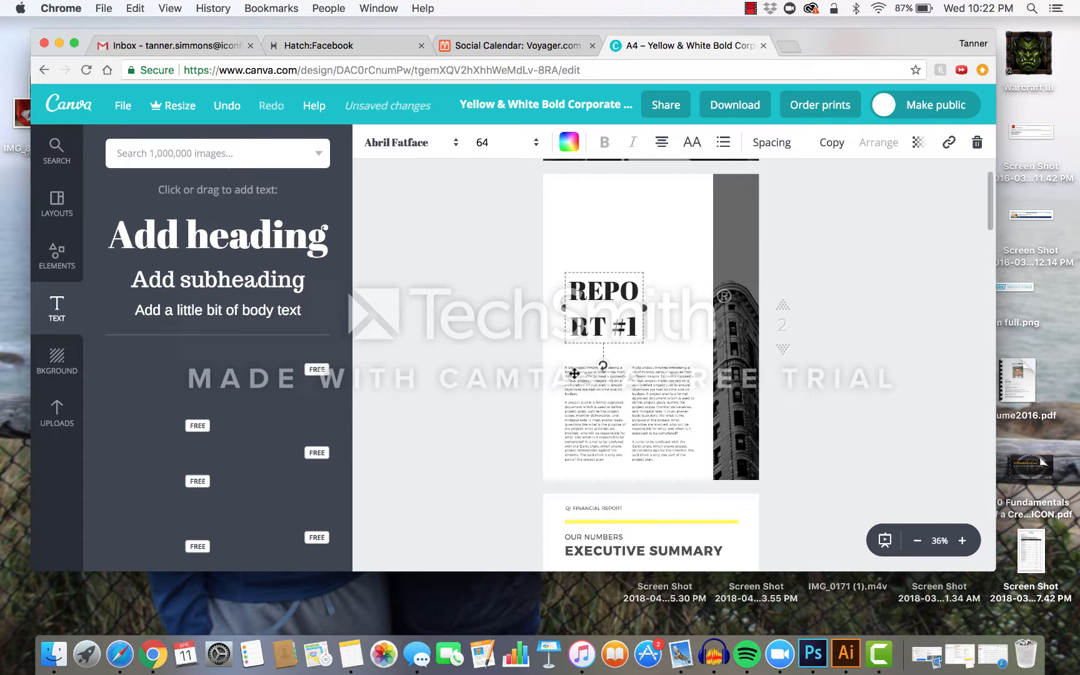
{"action": "left_click_drag", "start_coordinate": [682, 308], "coordinate": [634, 226]}
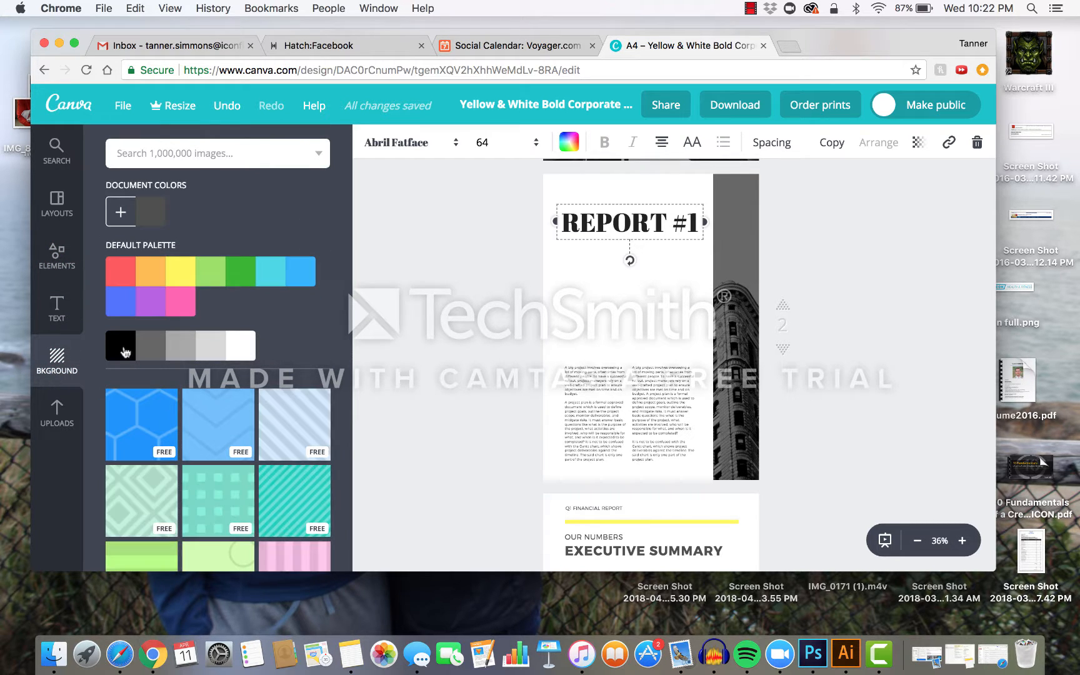
Try plain green and turquoise backgrounds on the Executive Summary page, and settle on the light blue chevron pattern
{"action": "left_click", "coordinate": [202, 278]}
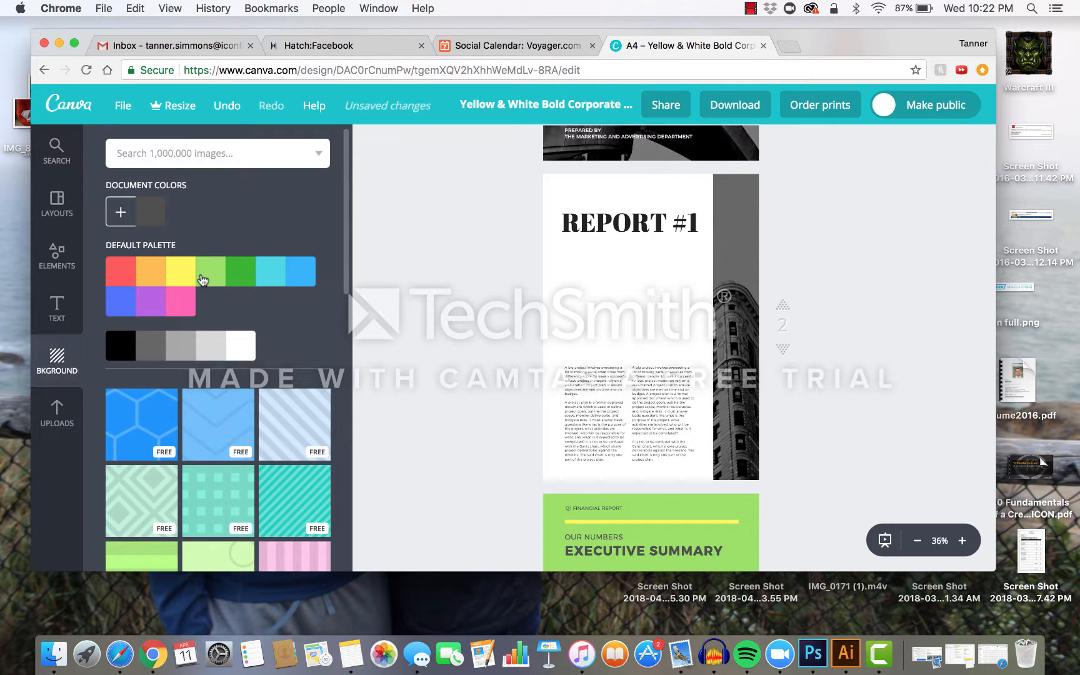
{"action": "scroll", "coordinate": [613, 385], "scroll_direction": "down", "scroll_amount": 3}
{"action": "scroll", "coordinate": [642, 407], "scroll_direction": "down", "scroll_amount": 3}
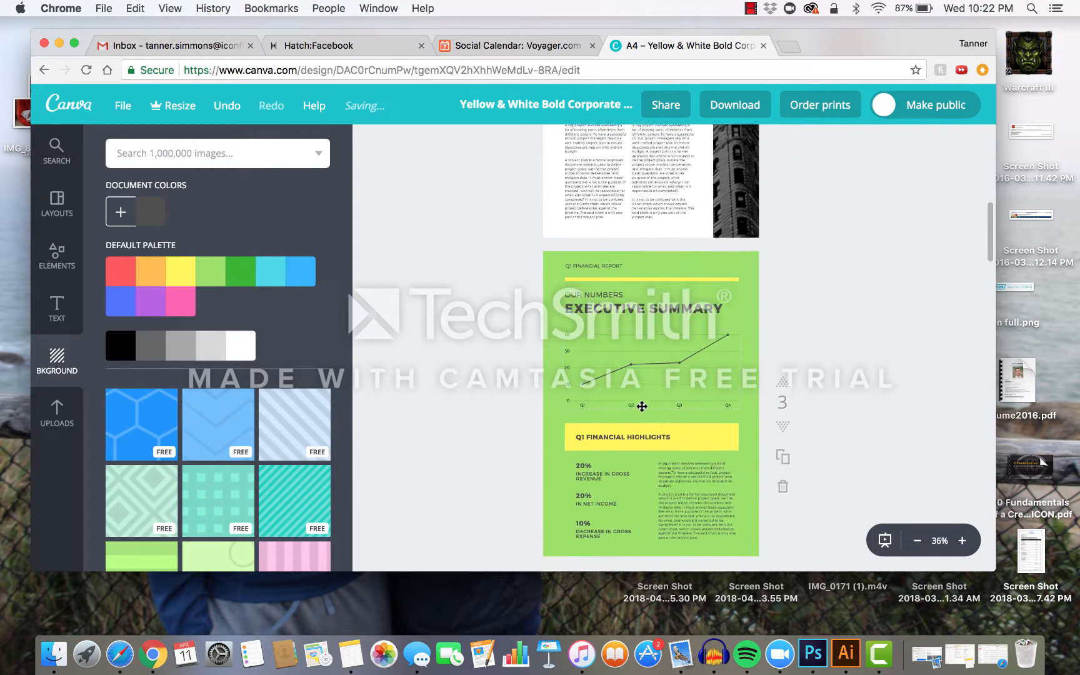
{"action": "scroll", "coordinate": [642, 406], "scroll_direction": "up", "scroll_amount": 3}
{"action": "left_click", "coordinate": [266, 275]}
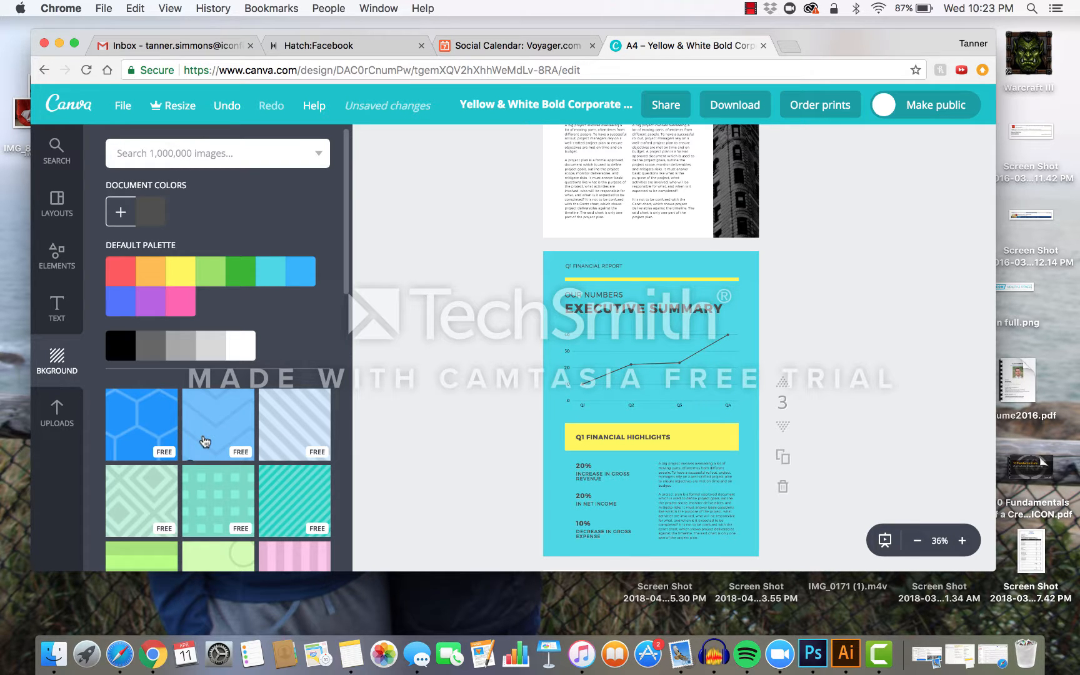
{"action": "left_click", "coordinate": [203, 442]}
Look through the remaining background patterns and photos, the Canva layouts and the element categories
{"action": "scroll", "coordinate": [204, 441], "scroll_direction": "down", "scroll_amount": 10}
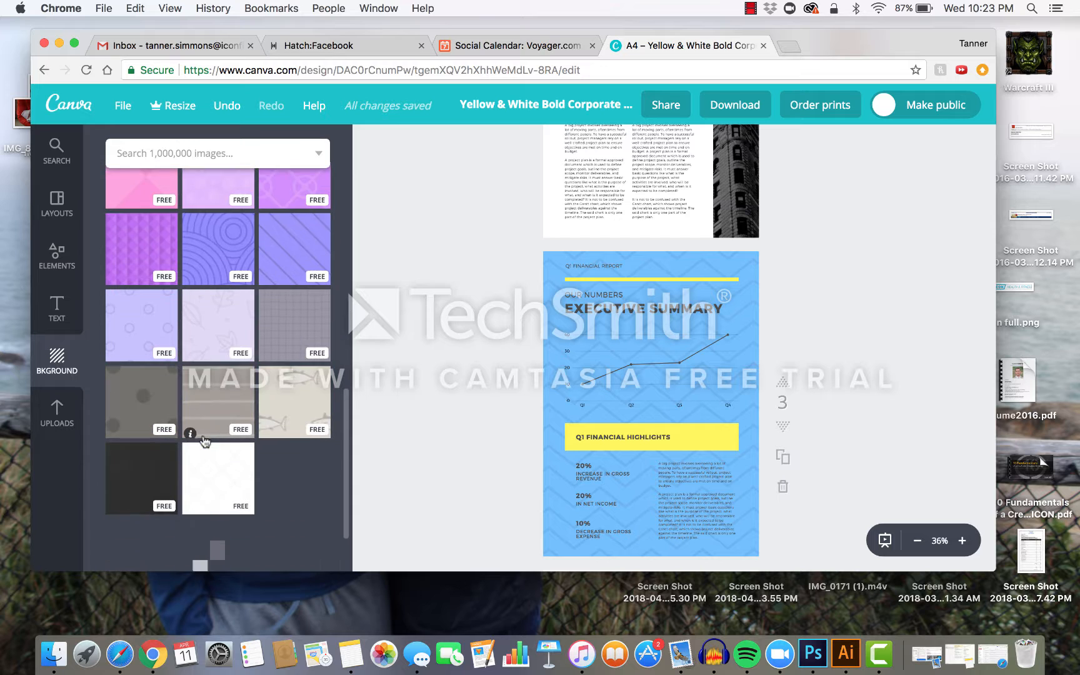
{"action": "scroll", "coordinate": [203, 442], "scroll_direction": "down", "scroll_amount": 15}
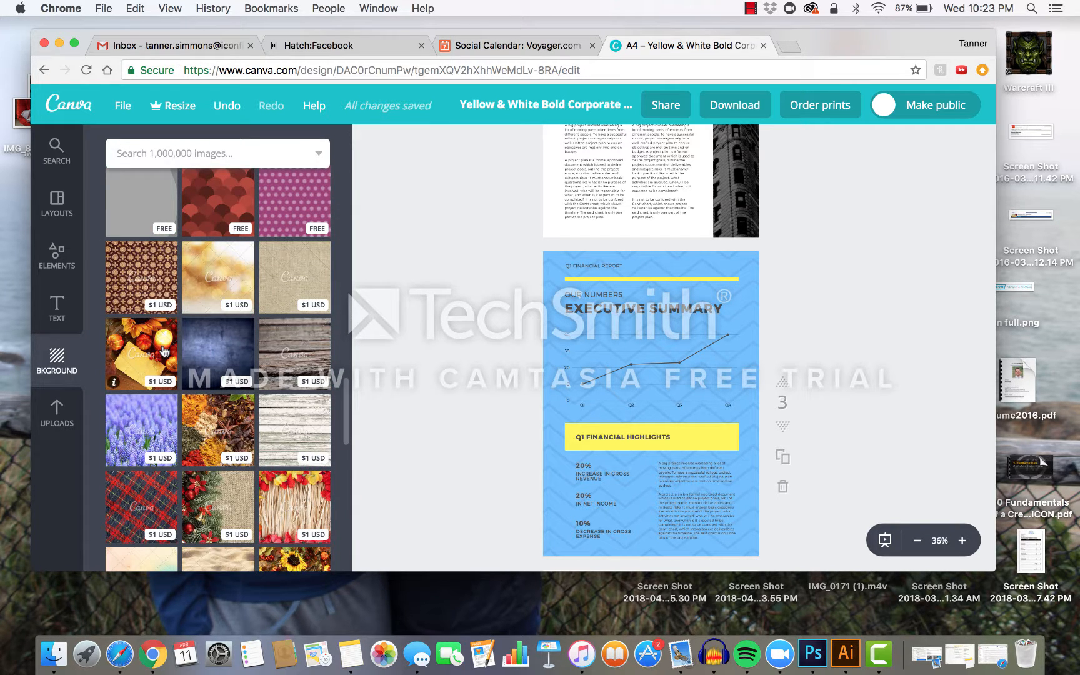
{"action": "scroll", "coordinate": [165, 352], "scroll_direction": "up", "scroll_amount": 20}
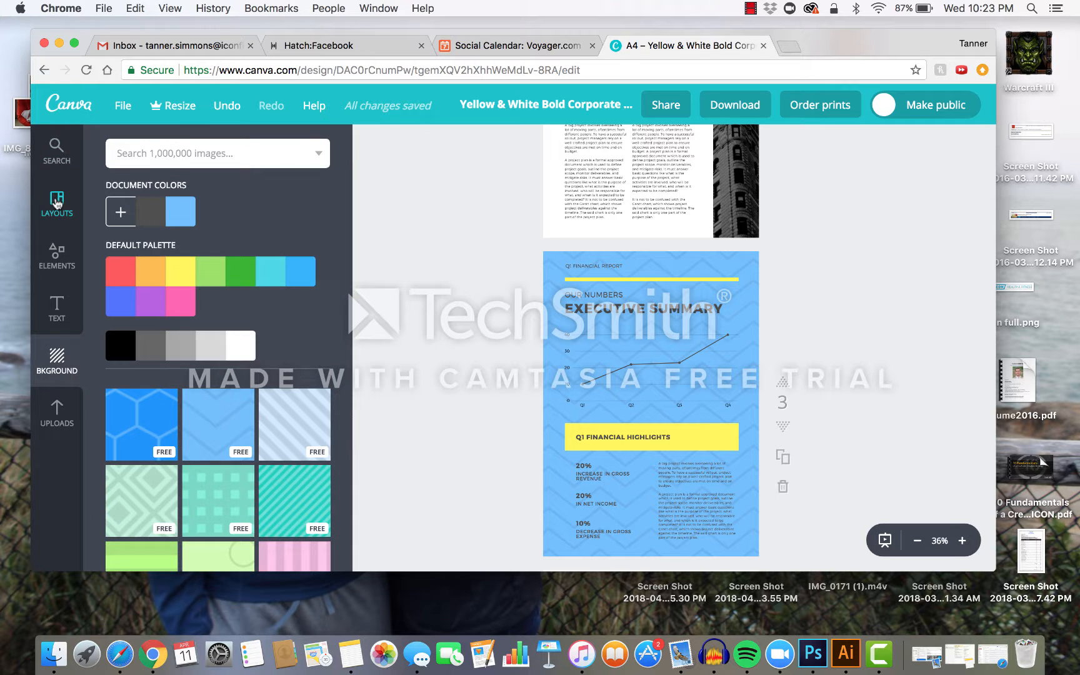
{"action": "left_click", "coordinate": [57, 201]}
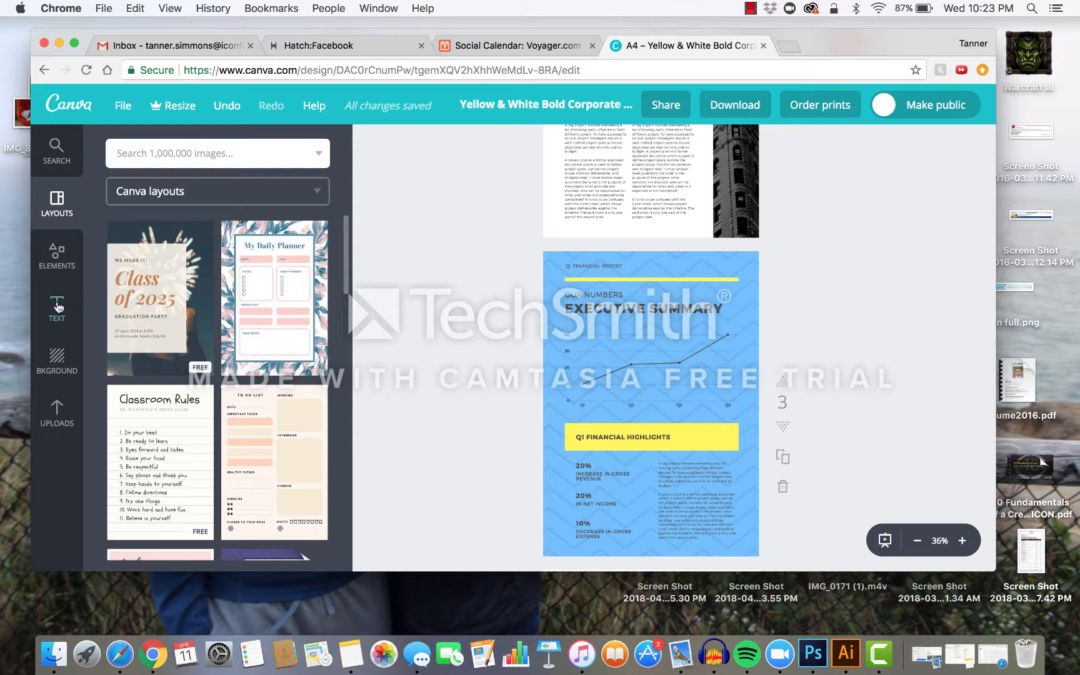
{"action": "left_click", "coordinate": [55, 265]}
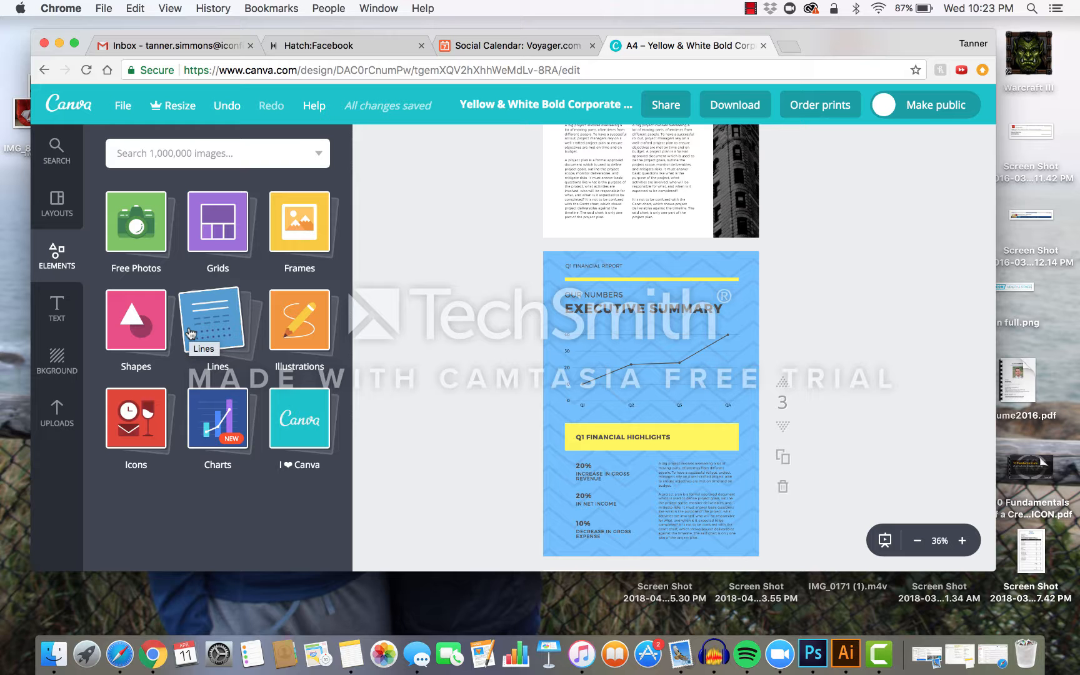
Create a new Facebook Post design from the home page and apply the pink "TWO GROOMS THAN ONE" layout
{"action": "left_click", "coordinate": [78, 107]}
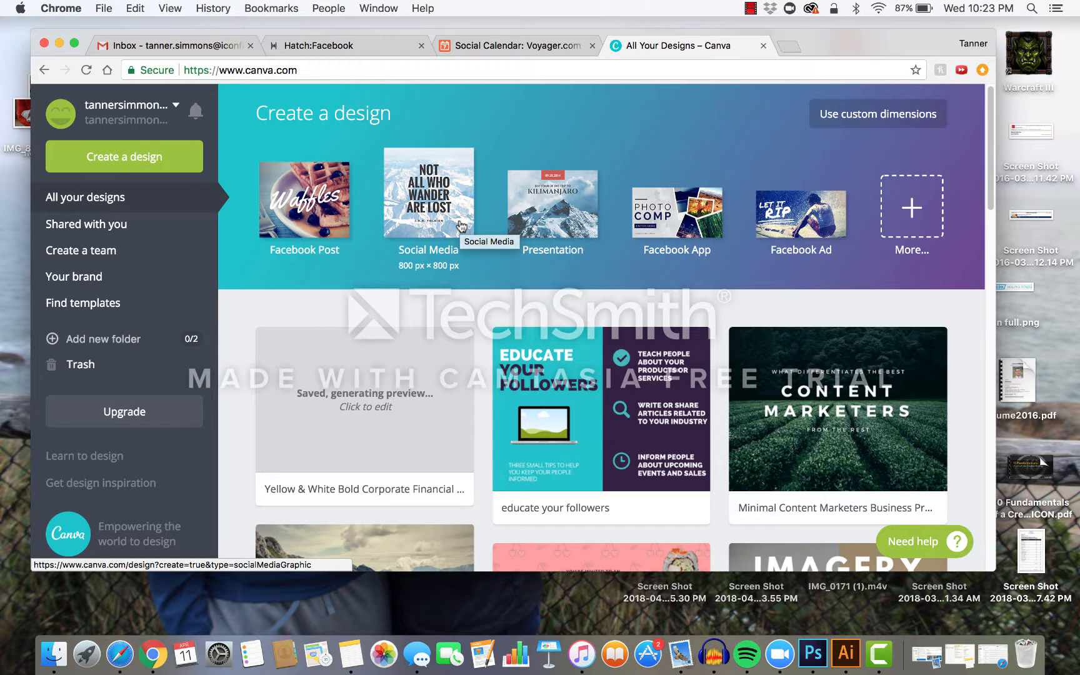
{"action": "left_click", "coordinate": [324, 233]}
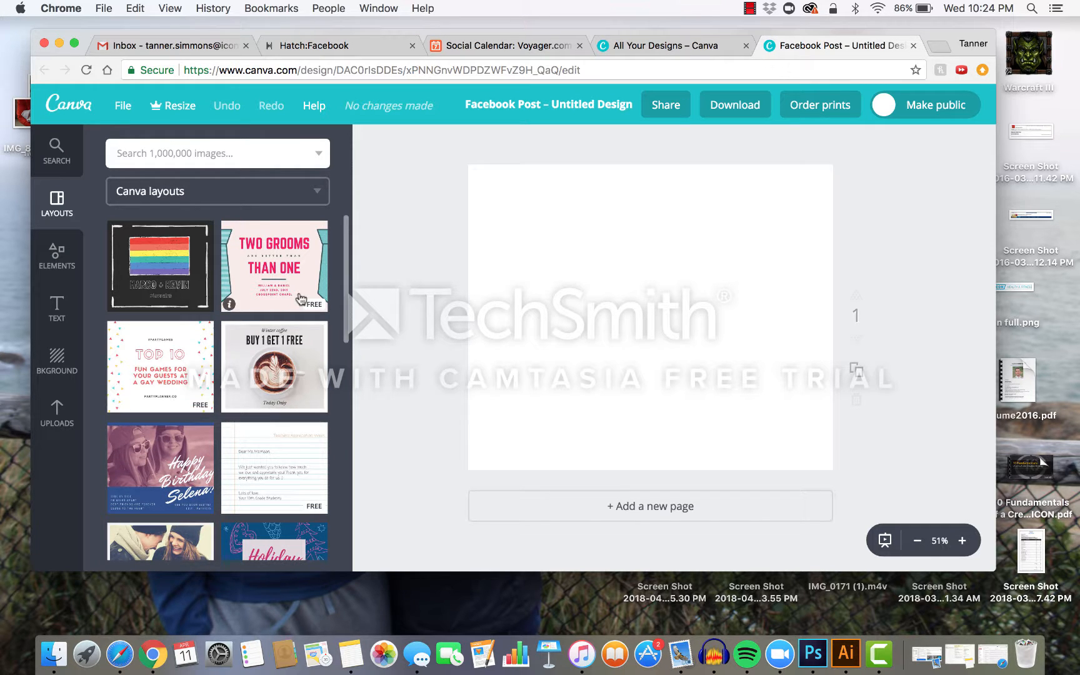
{"action": "scroll", "coordinate": [301, 298], "scroll_direction": "down", "scroll_amount": 1}
{"action": "left_click", "coordinate": [281, 250]}
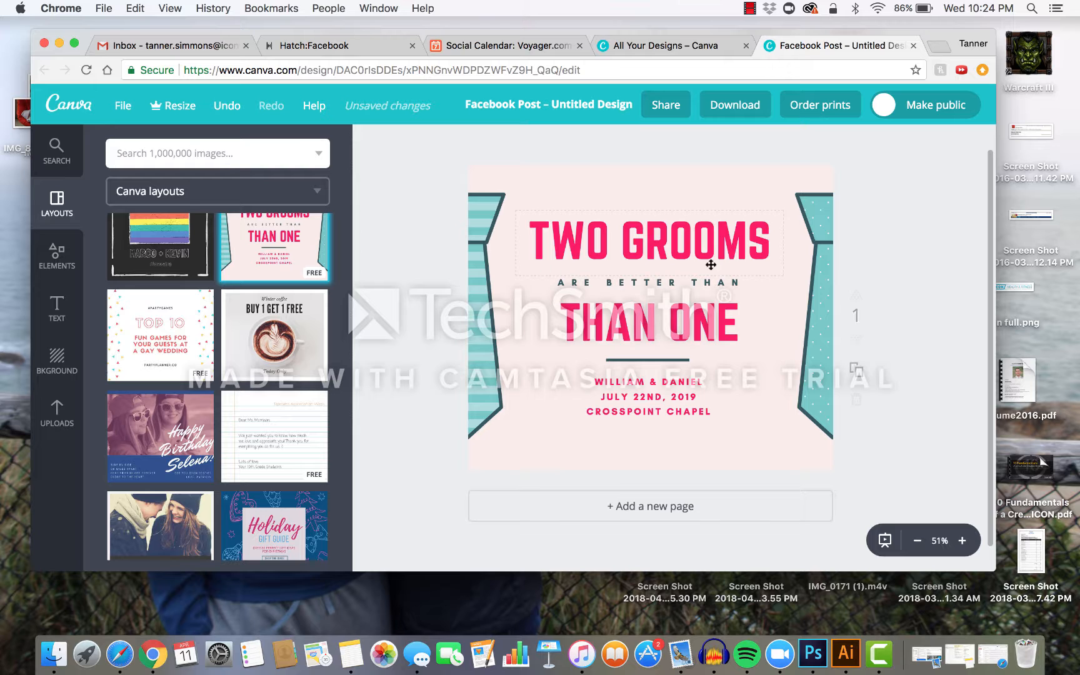
Delete the "TWO GROOMS", "THAN ONE" and "ARE BETTER THAN" text lines from the Facebook post
{"action": "scroll", "coordinate": [289, 369], "scroll_direction": "down", "scroll_amount": 5}
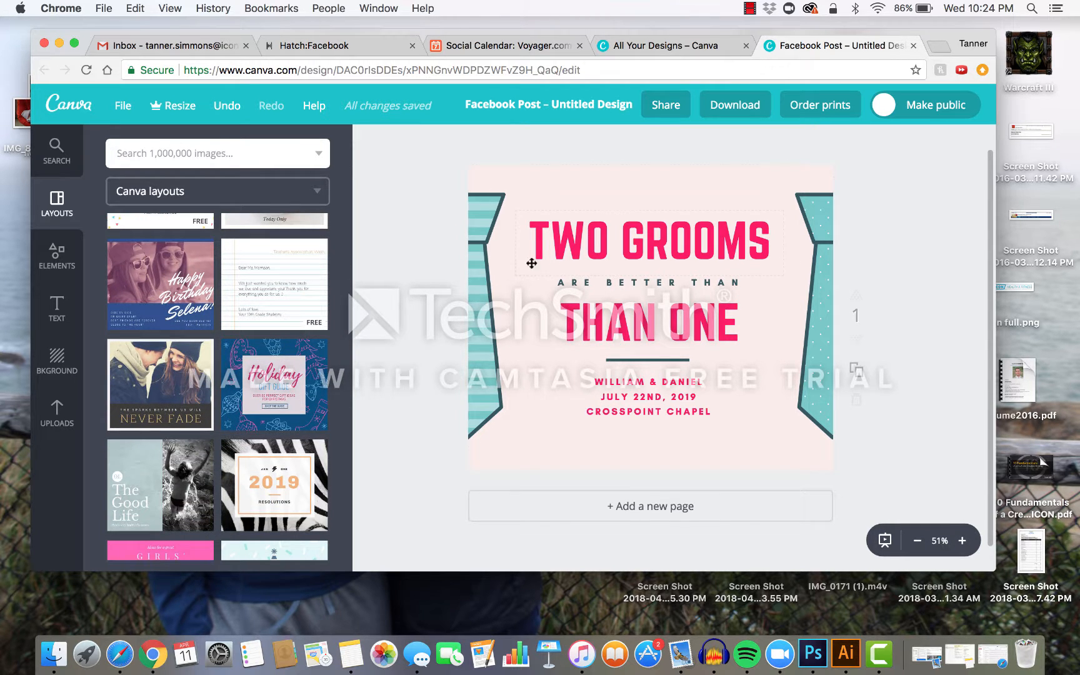
{"action": "left_click_drag", "start_coordinate": [531, 258], "coordinate": [86, 506]}
{"action": "left_click", "coordinate": [653, 331]}
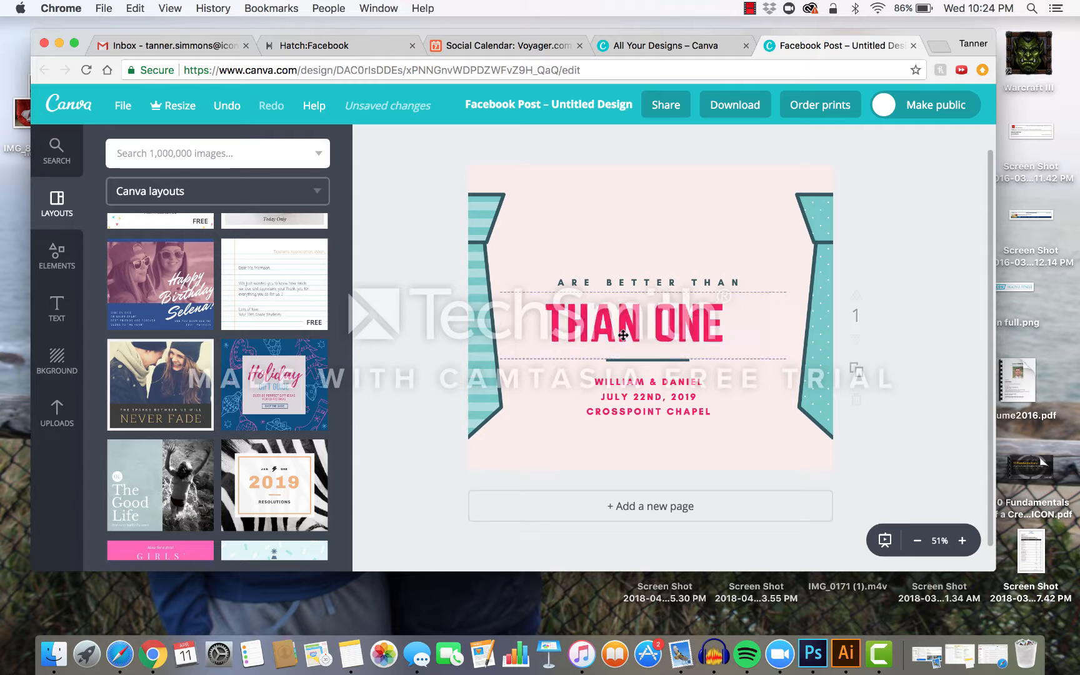
{"action": "key", "text": "Delete"}
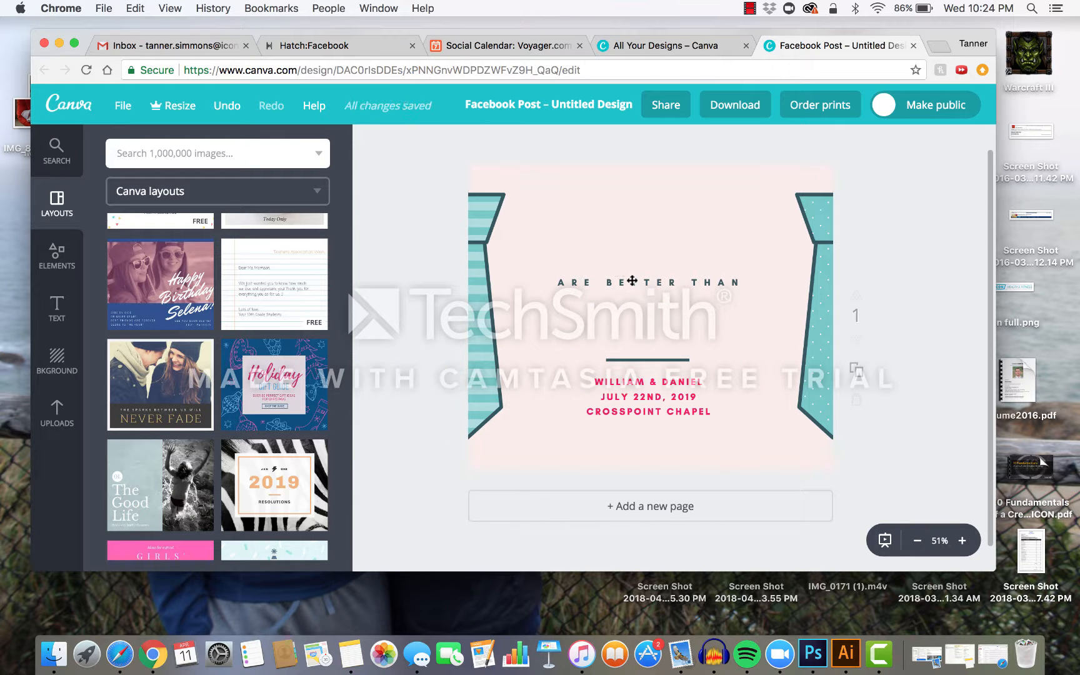
{"action": "left_click_drag", "start_coordinate": [633, 281], "coordinate": [275, 481]}
Add a square outline shape, scale it to about 342 × 342 and centre it above the short divider line
{"action": "left_click", "coordinate": [56, 263]}
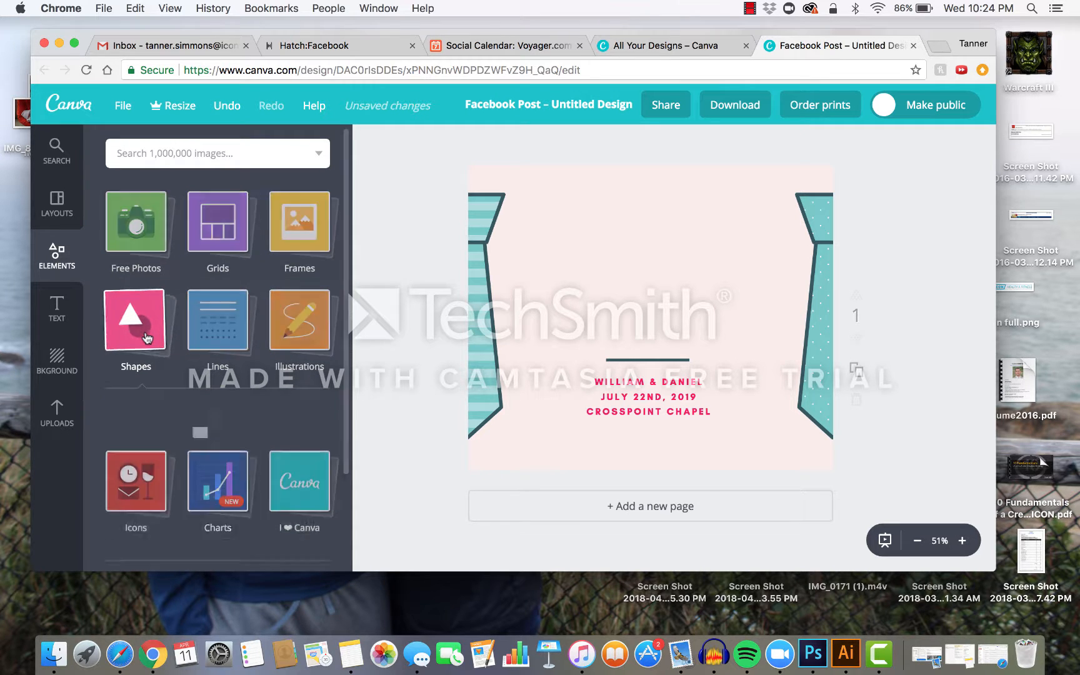
{"action": "left_click", "coordinate": [146, 337]}
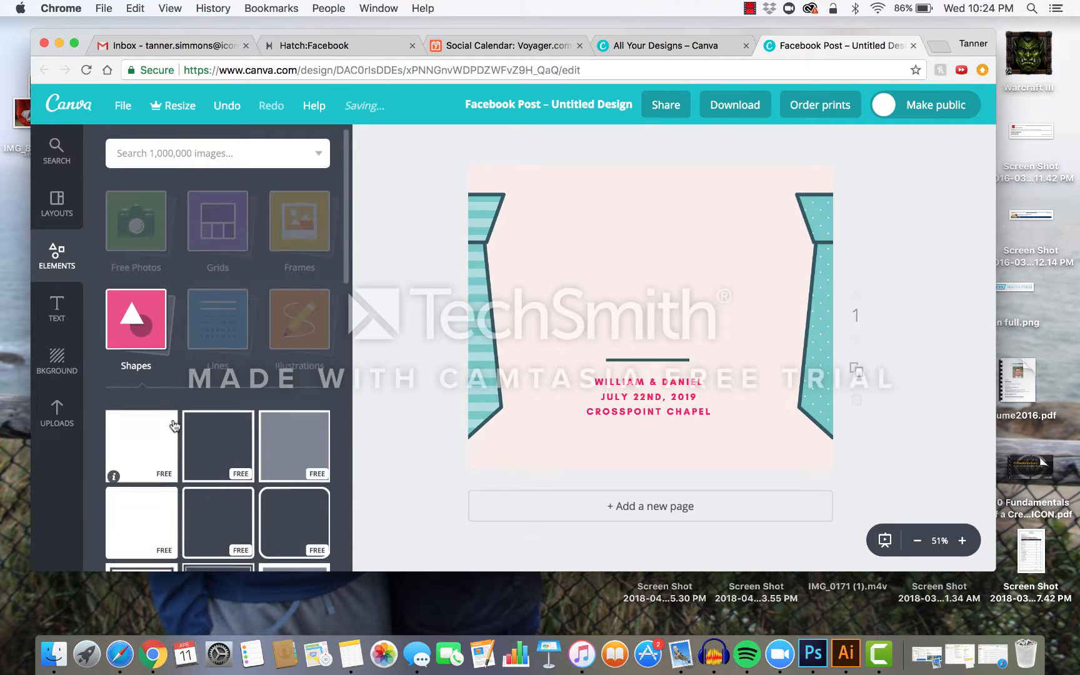
{"action": "scroll", "coordinate": [172, 426], "scroll_direction": "down", "scroll_amount": 3}
{"action": "scroll", "coordinate": [236, 350], "scroll_direction": "down", "scroll_amount": 1}
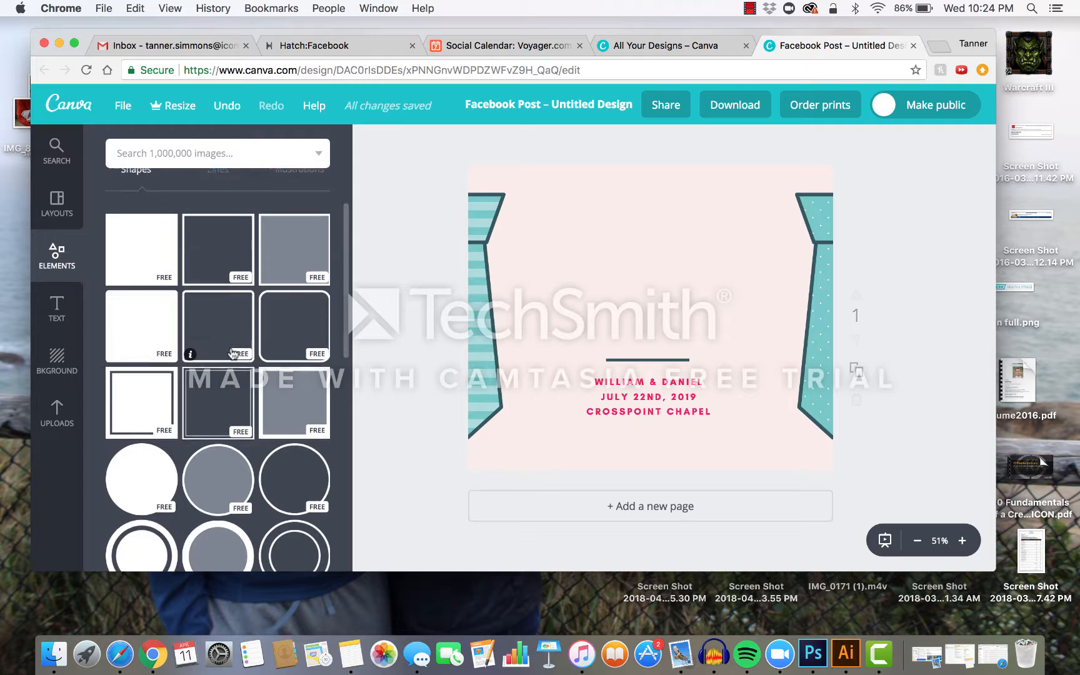
{"action": "left_click_drag", "start_coordinate": [233, 352], "coordinate": [665, 306]}
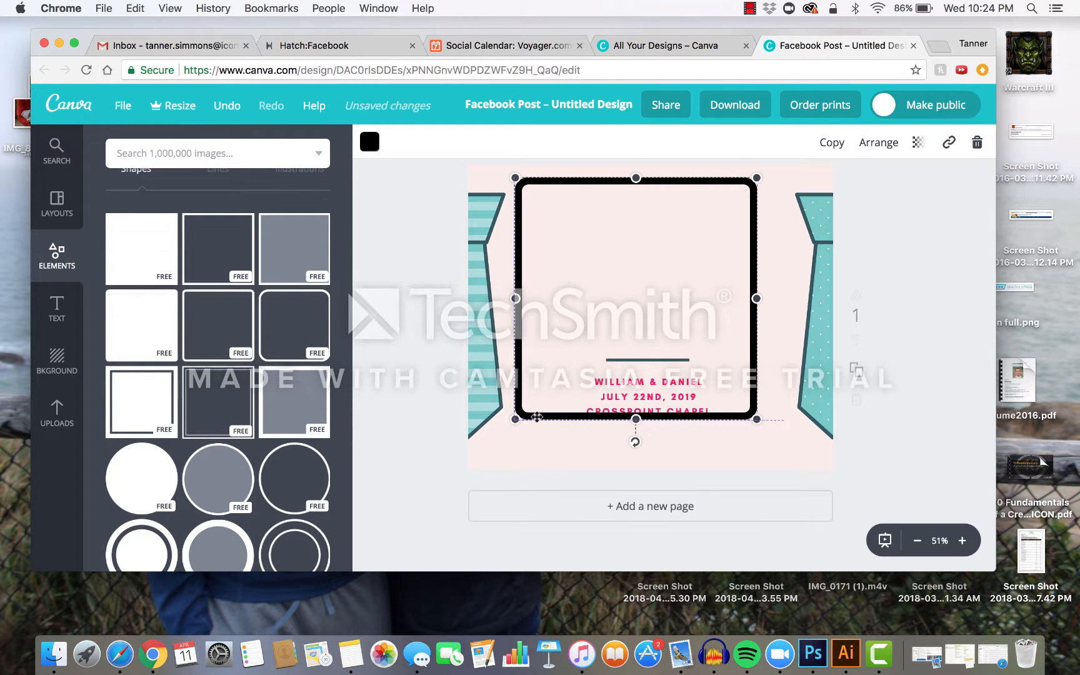
{"action": "left_click_drag", "start_coordinate": [516, 418], "coordinate": [742, 359]}
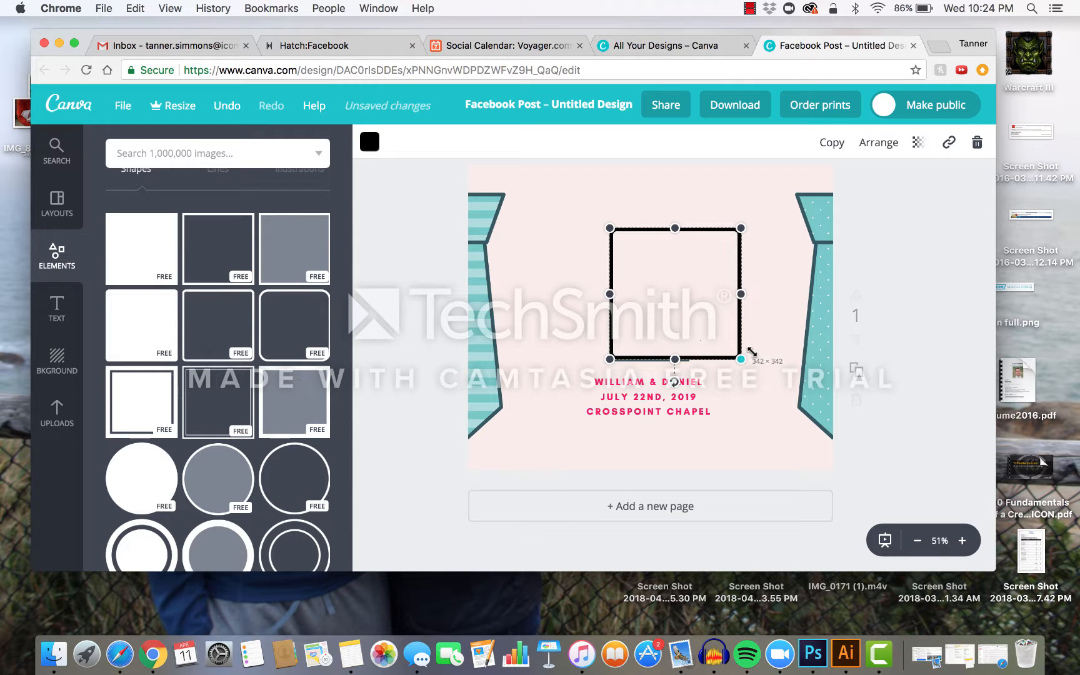
{"action": "left_click_drag", "start_coordinate": [688, 326], "coordinate": [656, 304]}
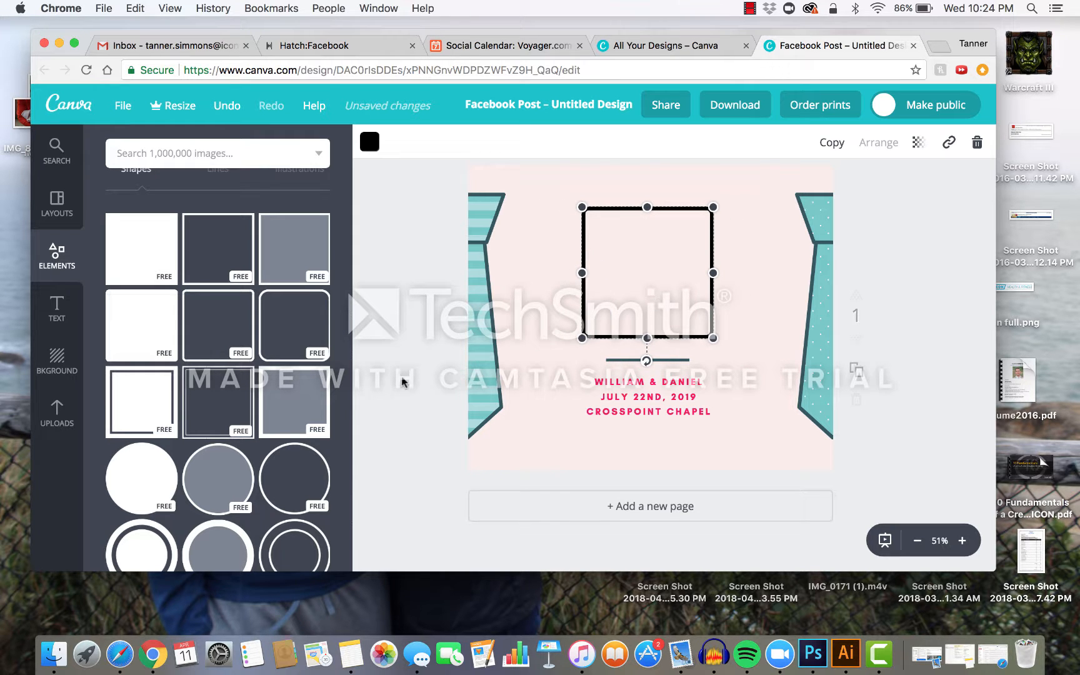
Browse the other shapes, the background options and the text styles available for the Facebook post
{"action": "scroll", "coordinate": [150, 410], "scroll_direction": "down", "scroll_amount": 10}
{"action": "scroll", "coordinate": [154, 409], "scroll_direction": "up", "scroll_amount": 6}
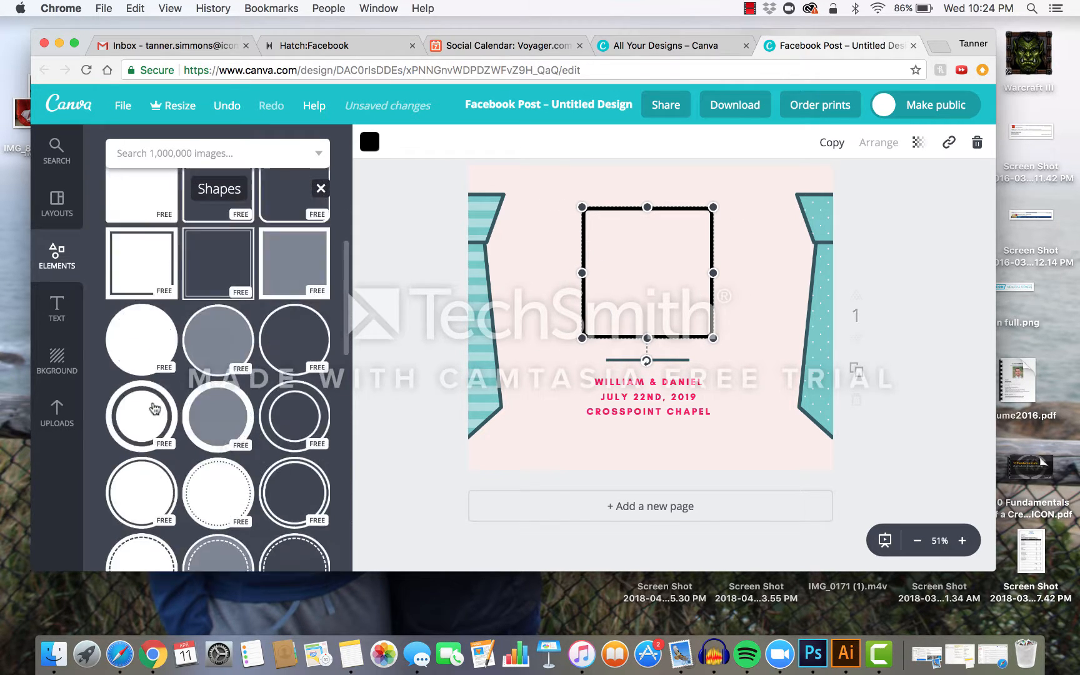
{"action": "scroll", "coordinate": [154, 409], "scroll_direction": "up", "scroll_amount": 3}
{"action": "left_click", "coordinate": [57, 362]}
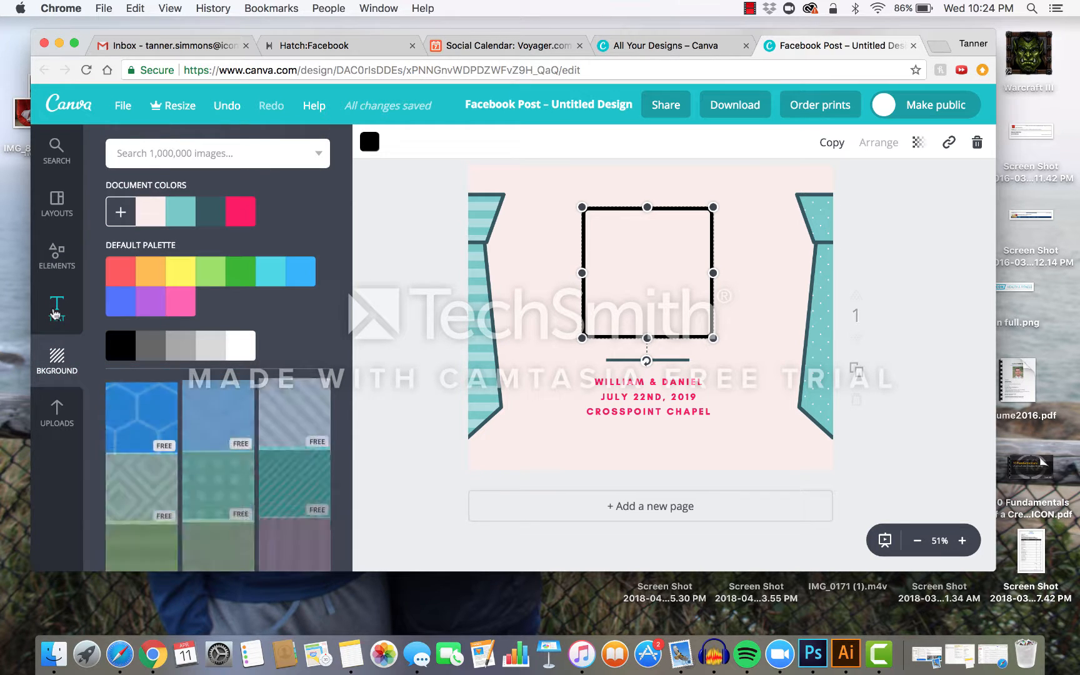
{"action": "left_click", "coordinate": [56, 310]}
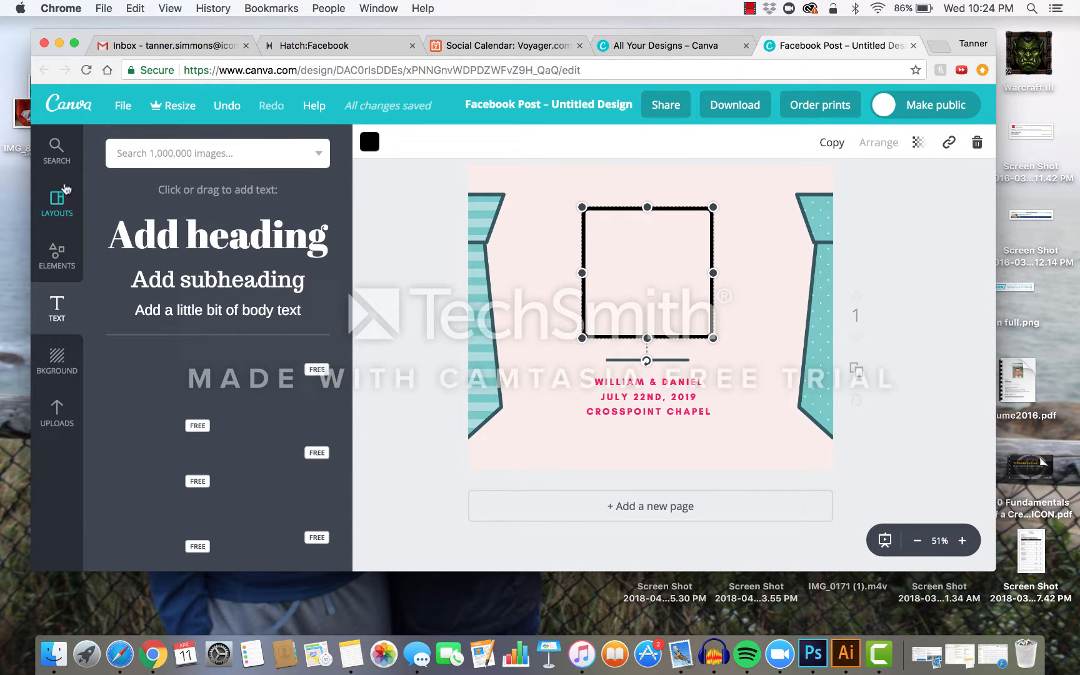
Return to the home page and open the saved "educate your followers" design
{"action": "left_click", "coordinate": [70, 107]}
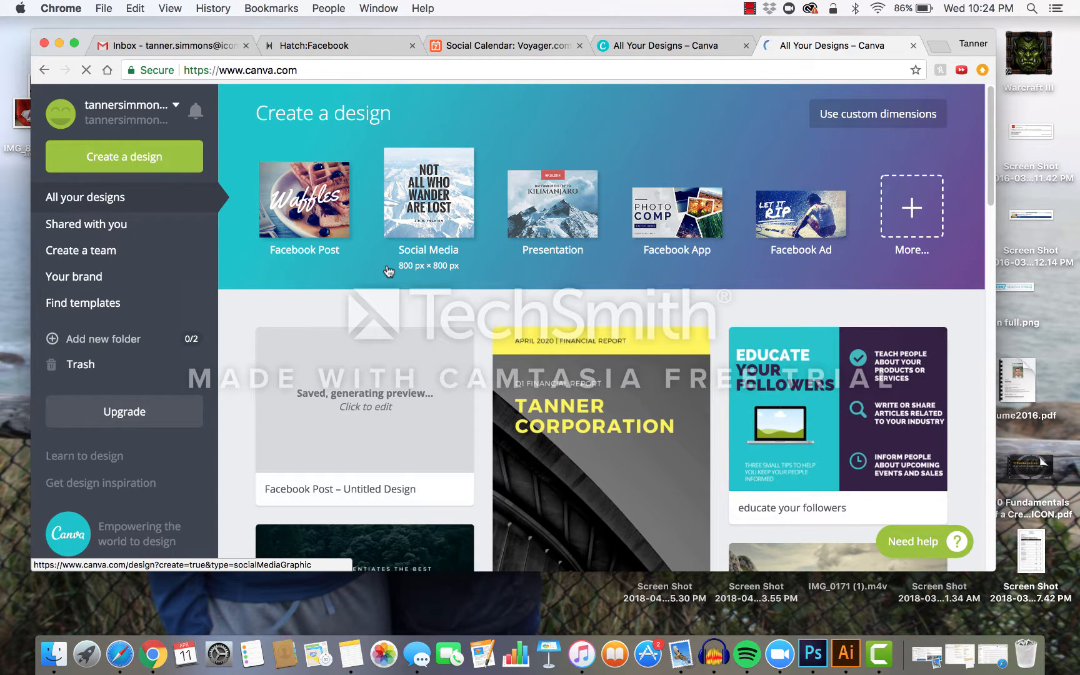
{"action": "scroll", "coordinate": [387, 269], "scroll_direction": "down", "scroll_amount": 3}
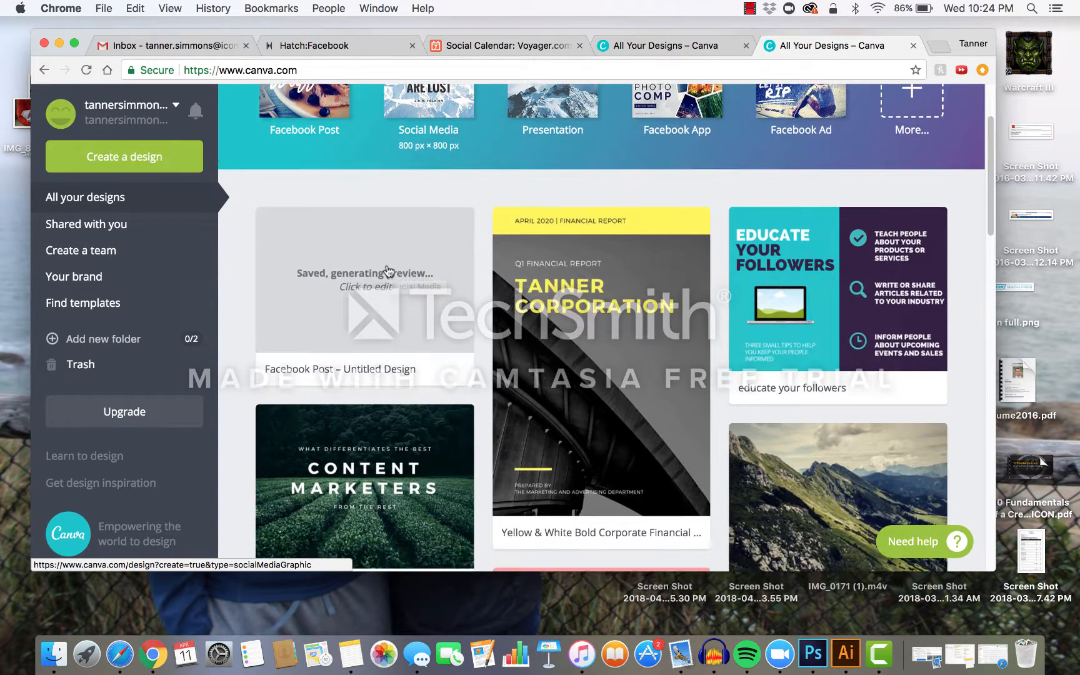
{"action": "scroll", "coordinate": [387, 265], "scroll_direction": "up", "scroll_amount": 3}
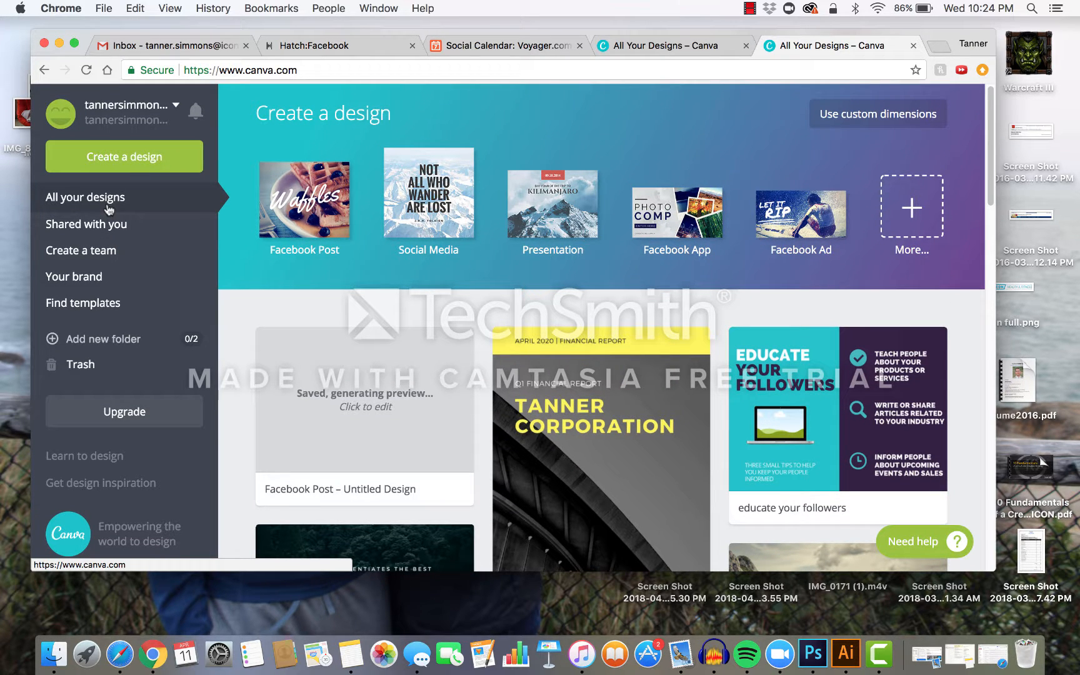
{"action": "left_click", "coordinate": [803, 396]}
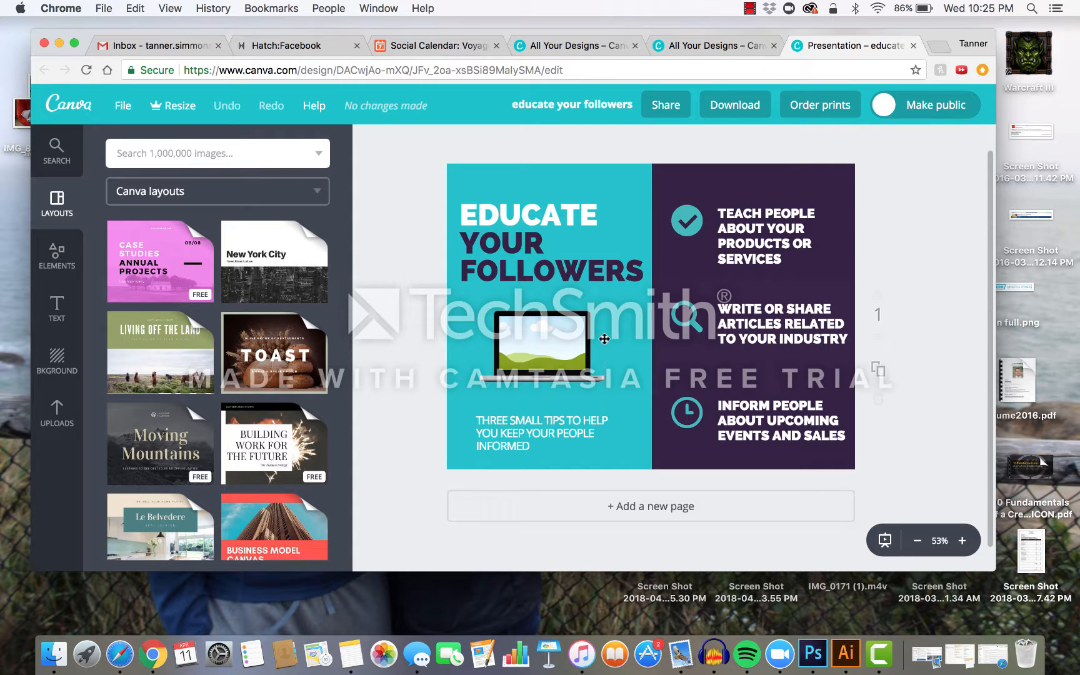
Remove the laptop graphic from the teal half of the page and search the image library for "cupcake"
{"action": "left_click_drag", "start_coordinate": [568, 344], "coordinate": [557, 345]}
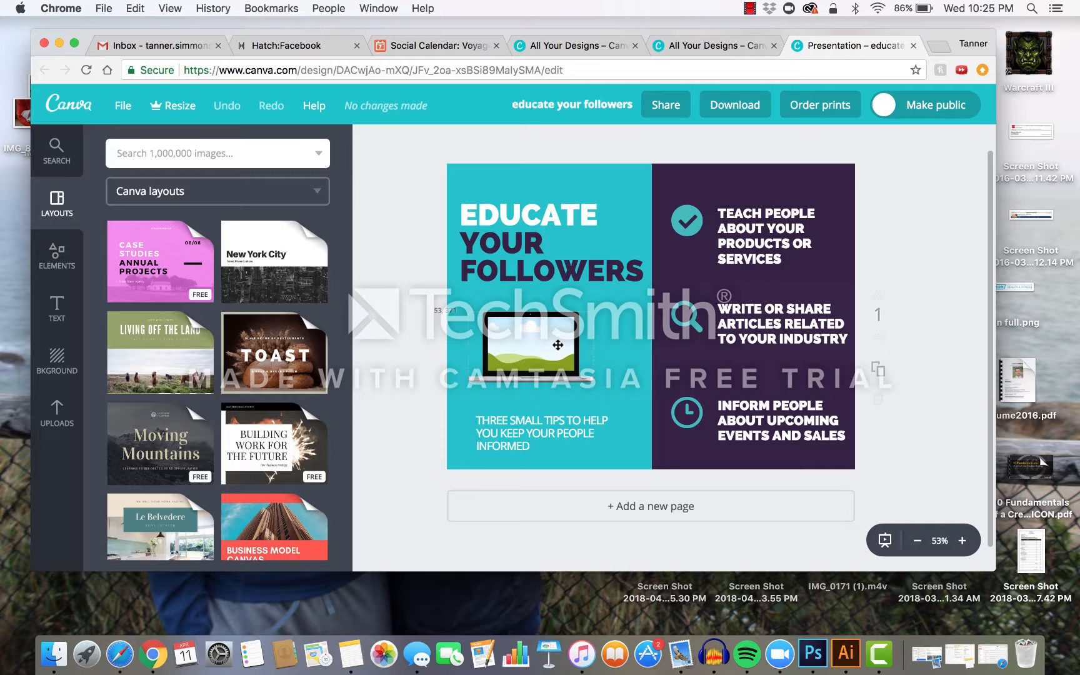
{"action": "left_click_drag", "start_coordinate": [557, 346], "coordinate": [390, 333]}
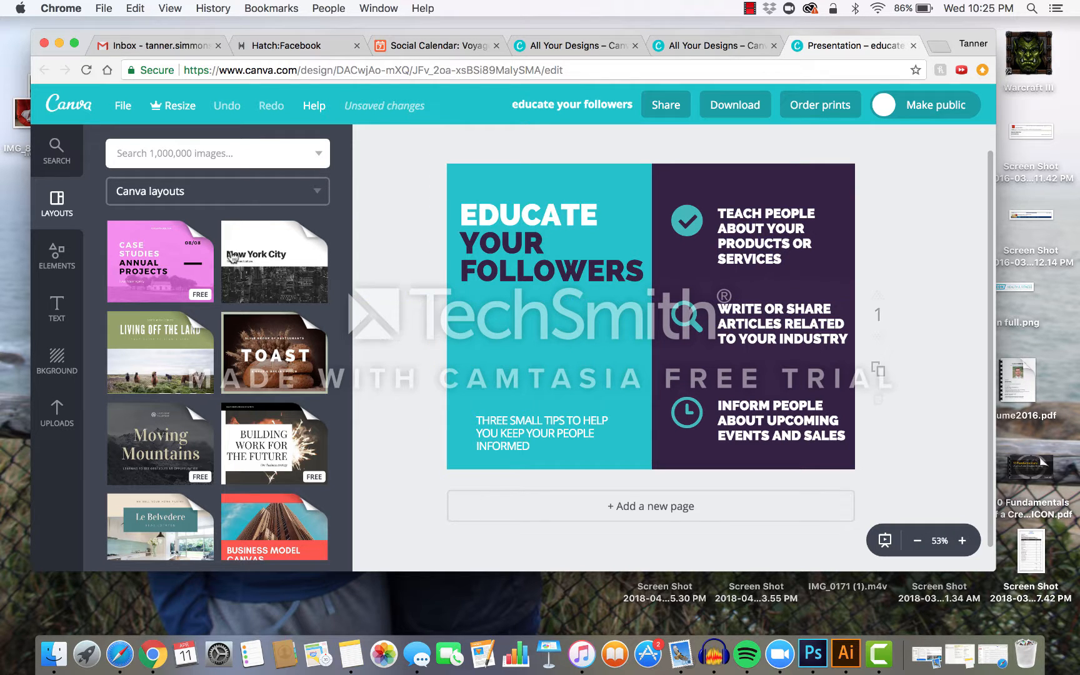
{"action": "left_click", "coordinate": [56, 150]}
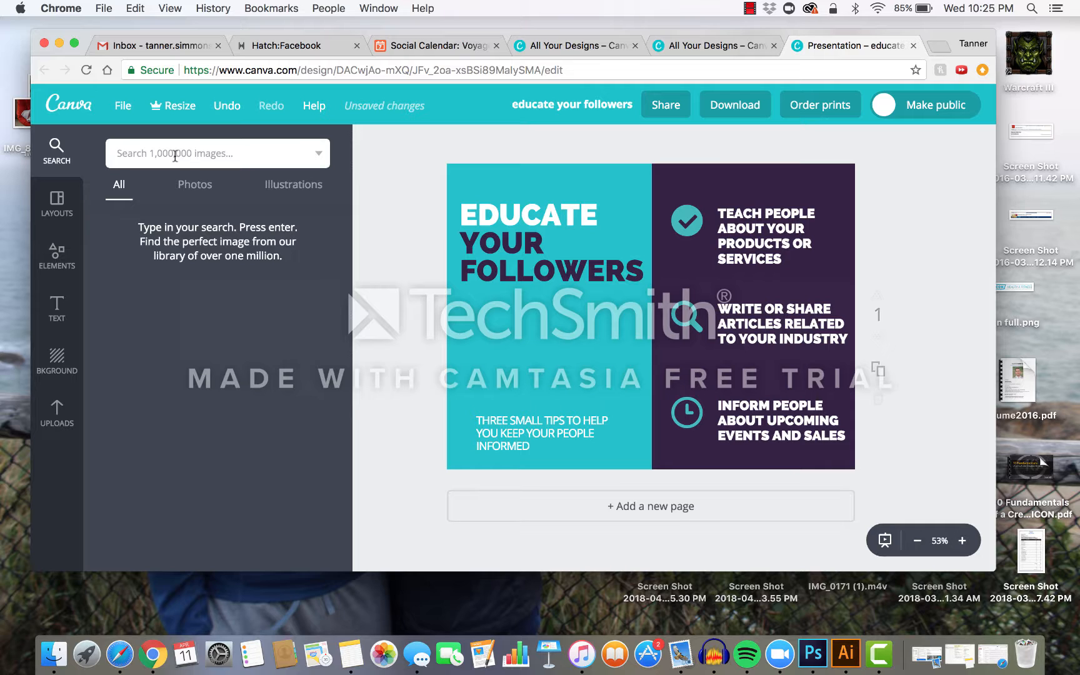
{"action": "type", "text": "cuo"}
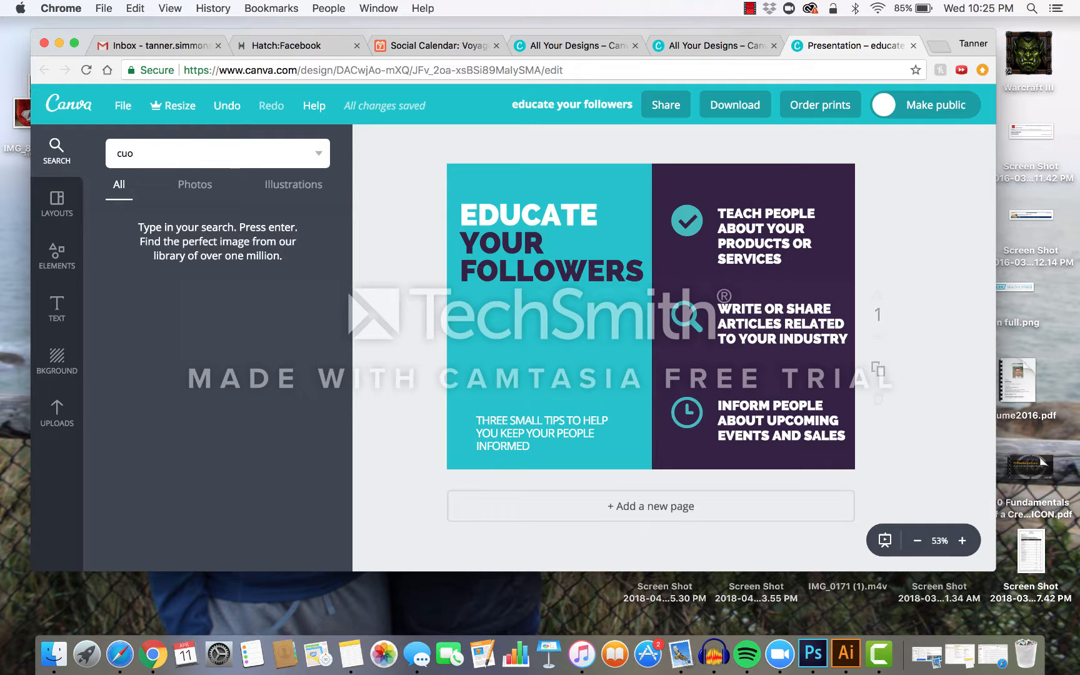
{"action": "type", "text": "ccake"}
{"action": "key", "text": "Return"}
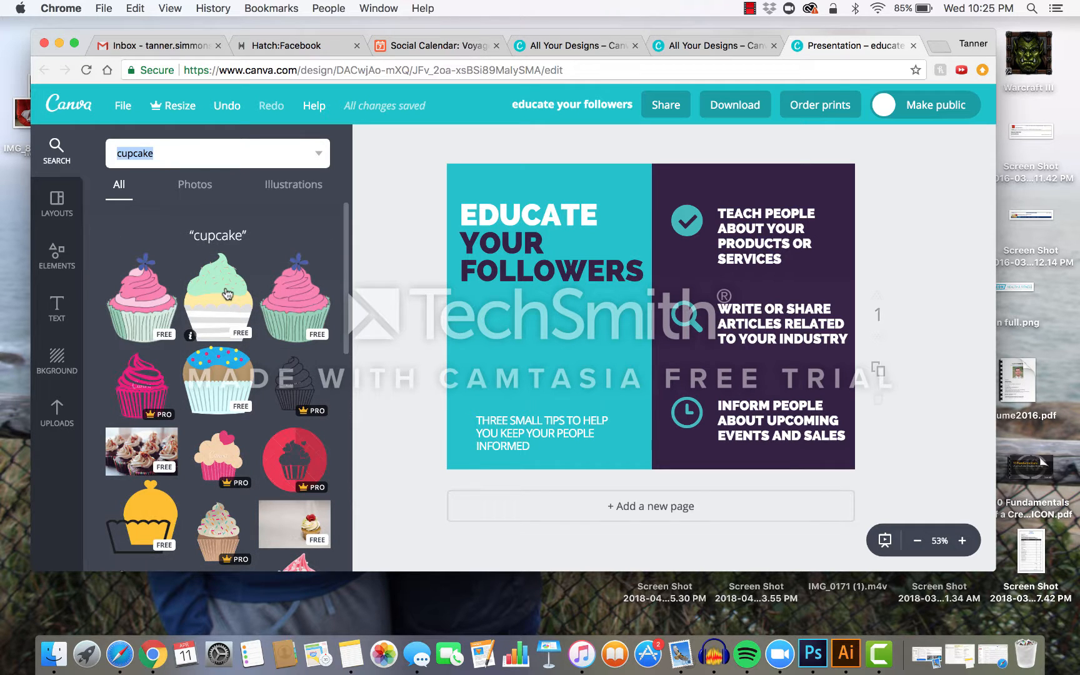
Place the green-frosted striped cupcake above the "THREE SMALL TIPS" text, shift it slightly to centre it, and take it off the page again
{"action": "left_click_drag", "start_coordinate": [227, 294], "coordinate": [554, 339]}
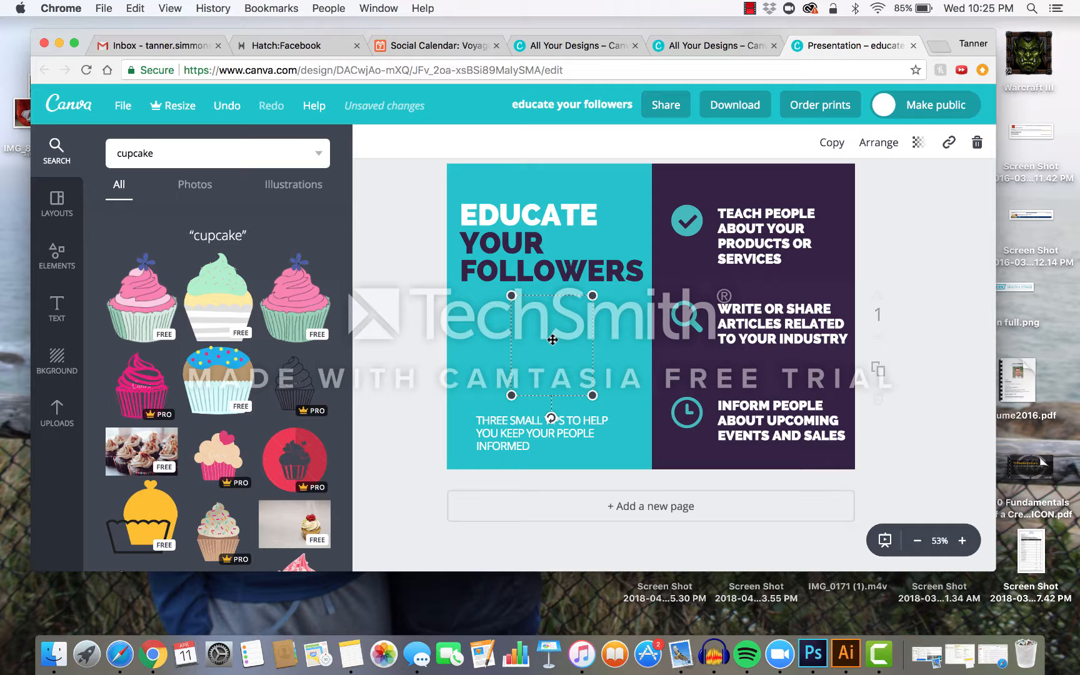
{"action": "mouse_move", "coordinate": [228, 316]}
{"action": "left_mouse_down"}
{"action": "mouse_move", "coordinate": [502, 325]}
{"action": "mouse_move", "coordinate": [212, 319]}
{"action": "left_mouse_up"}
{"action": "left_click_drag", "start_coordinate": [545, 360], "coordinate": [533, 360]}
{"action": "left_click", "coordinate": [421, 339]}
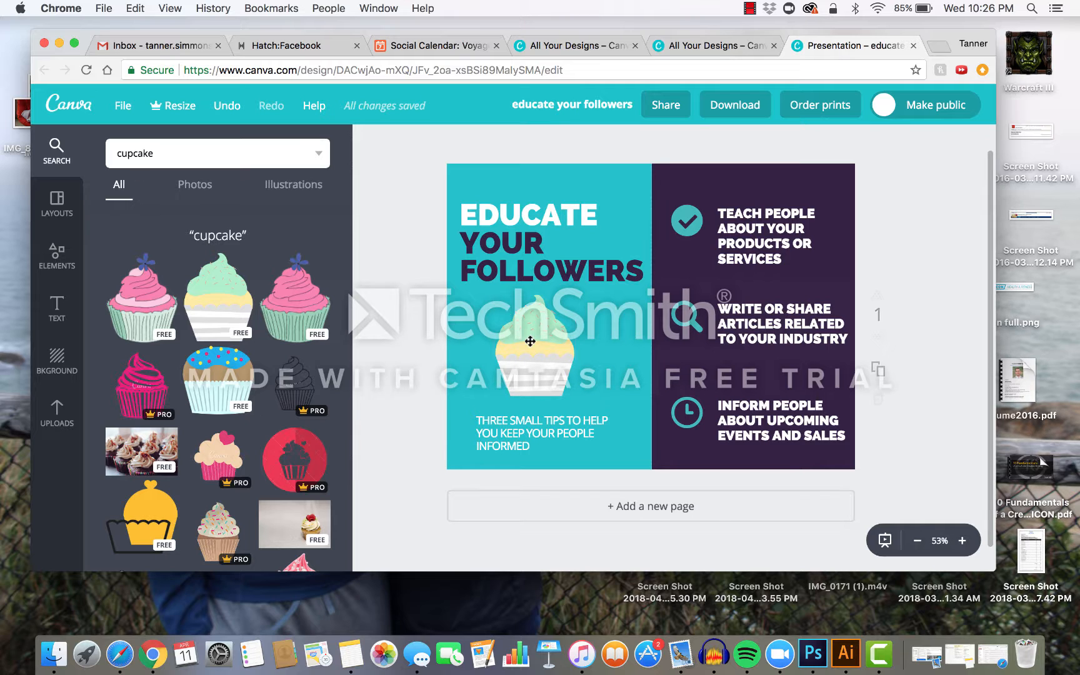
{"action": "left_click_drag", "start_coordinate": [529, 338], "coordinate": [378, 327]}
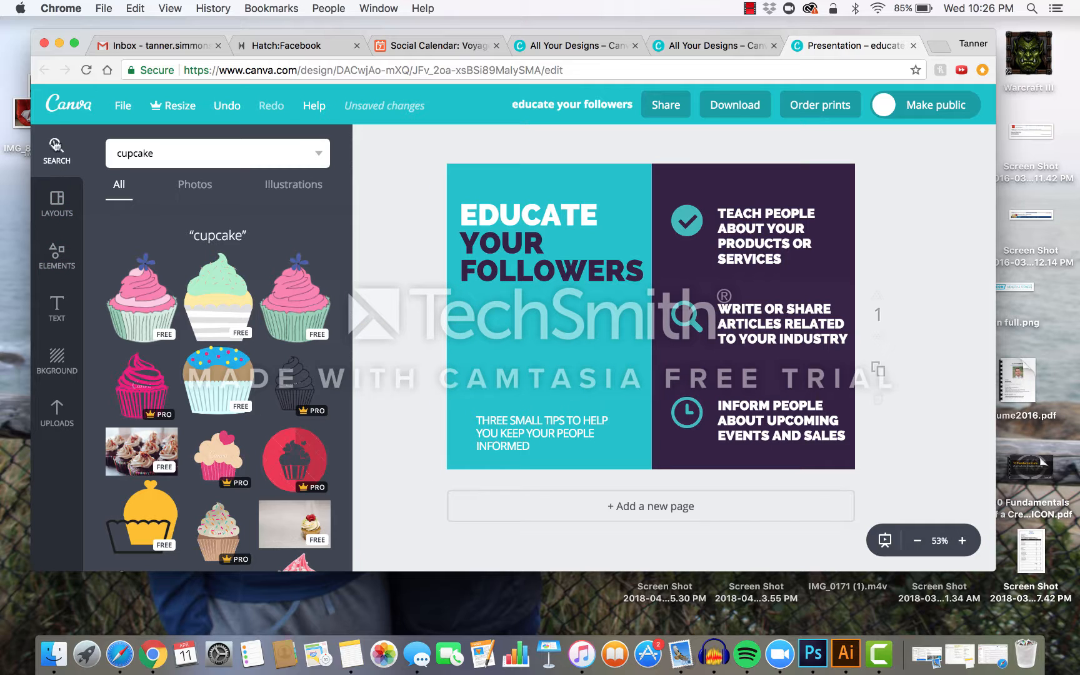
Leave the design for the home page and browse the full catalogue of design types, from documents to social media and email headers
{"action": "left_click", "coordinate": [74, 106]}
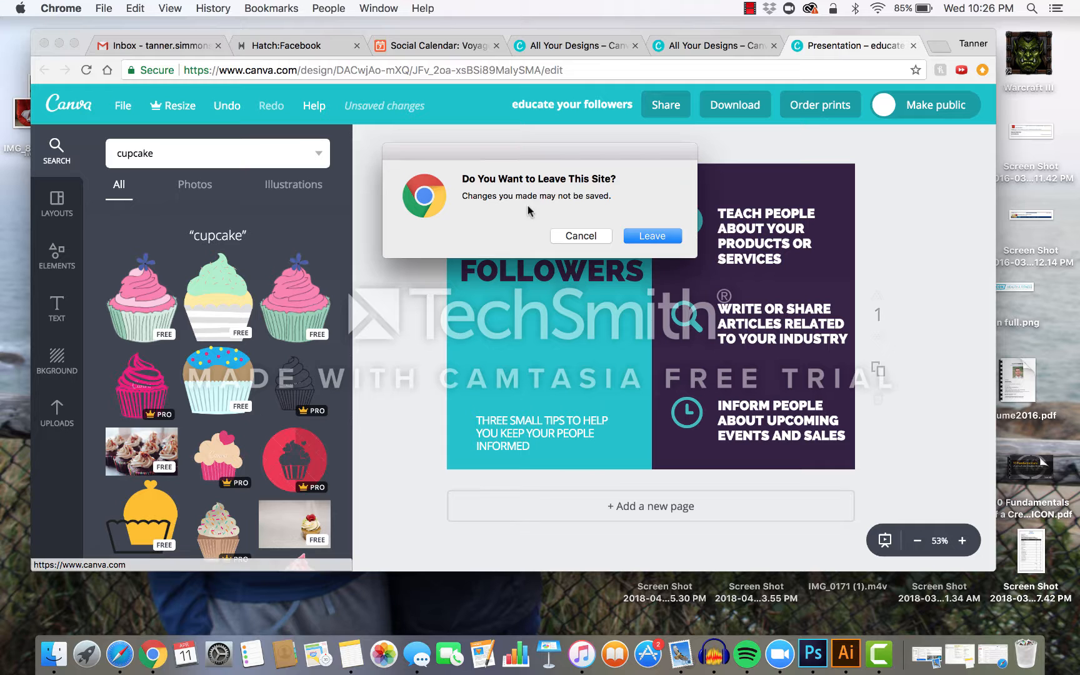
{"action": "left_click", "coordinate": [649, 235]}
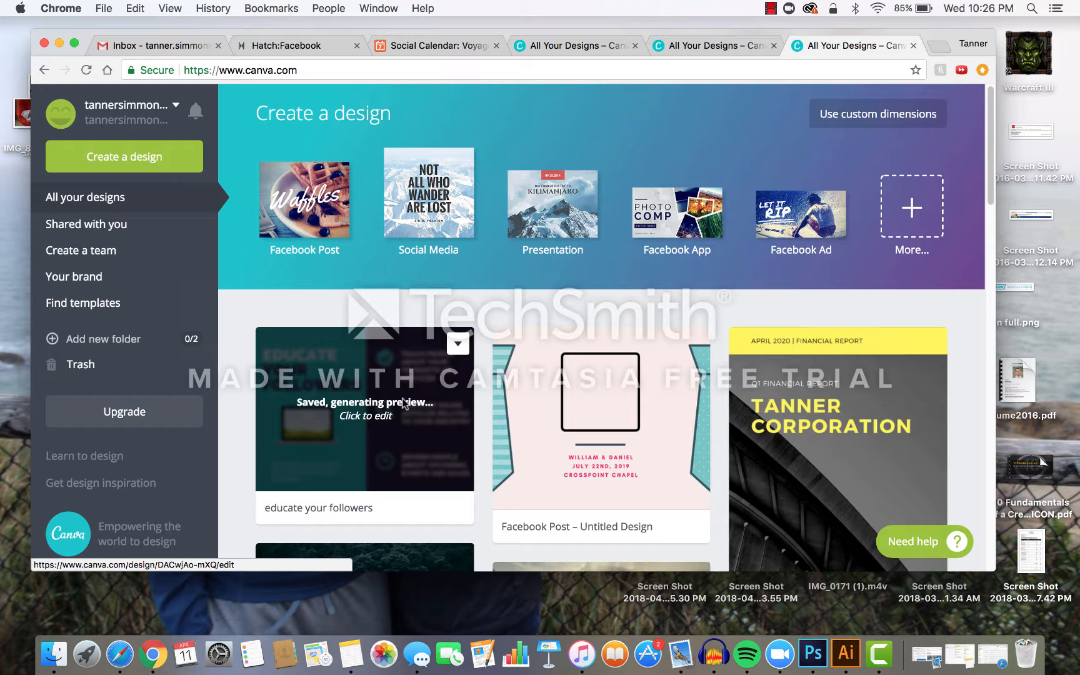
{"action": "left_click", "coordinate": [908, 223]}
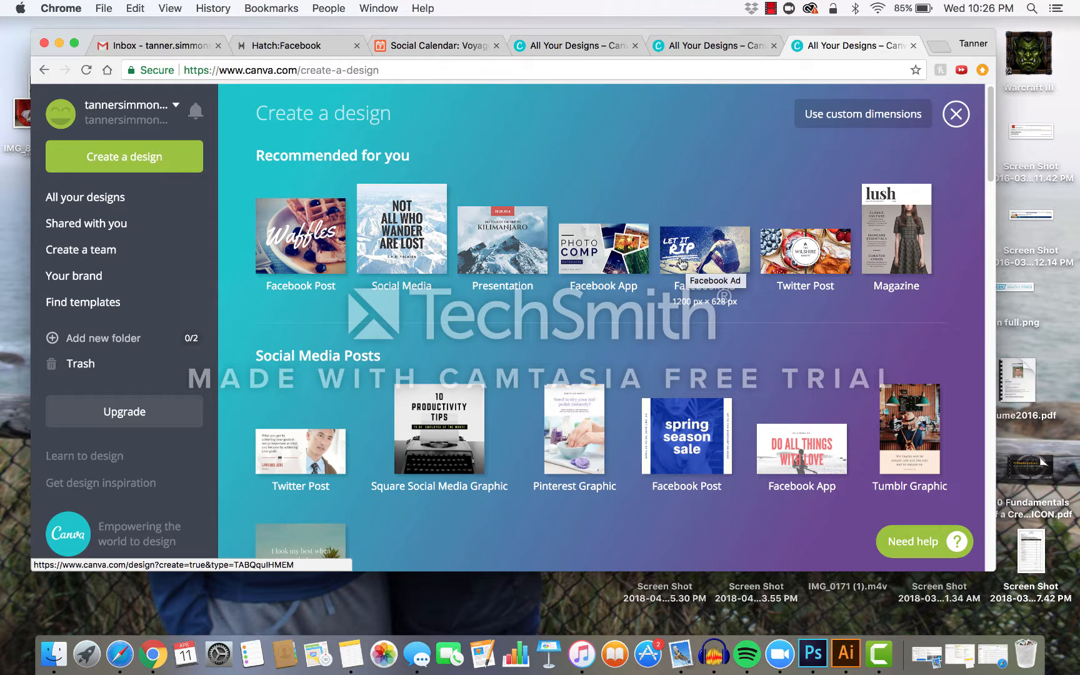
{"action": "scroll", "coordinate": [681, 264], "scroll_direction": "down", "scroll_amount": 10}
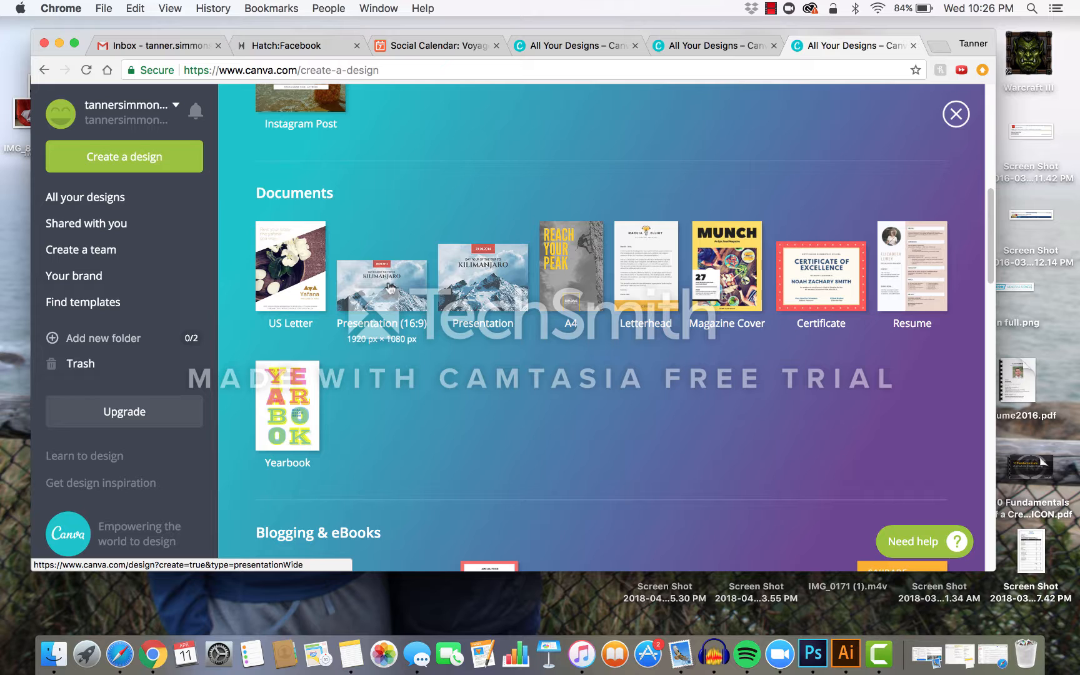
{"action": "scroll", "coordinate": [633, 289], "scroll_direction": "down", "scroll_amount": 5}
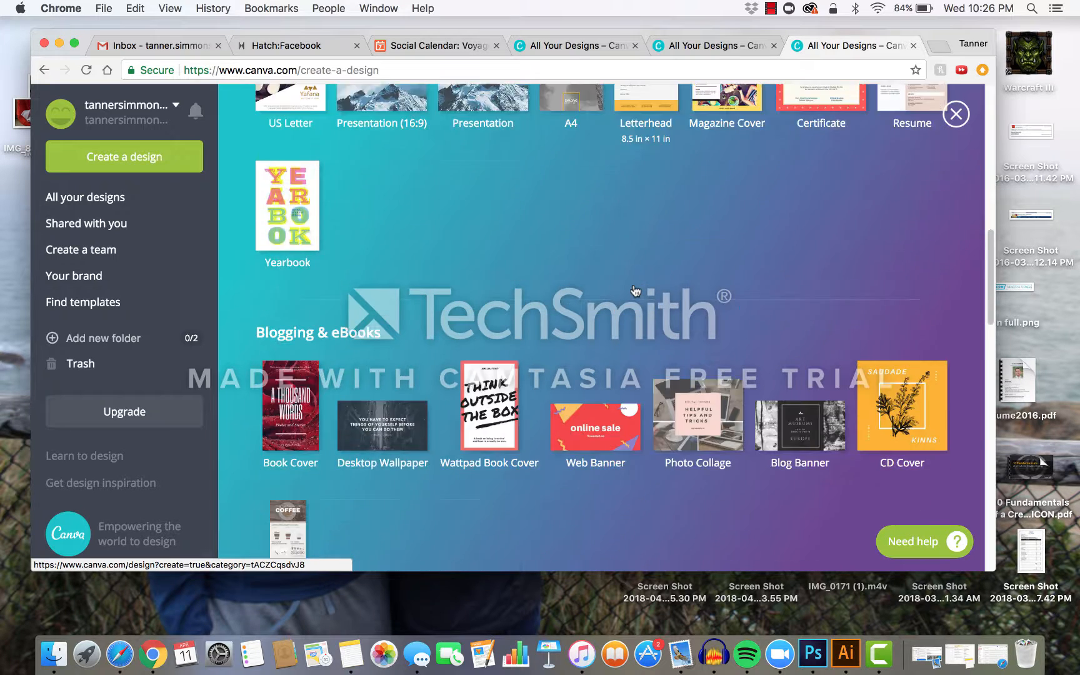
{"action": "scroll", "coordinate": [797, 139], "scroll_direction": "up", "scroll_amount": 3}
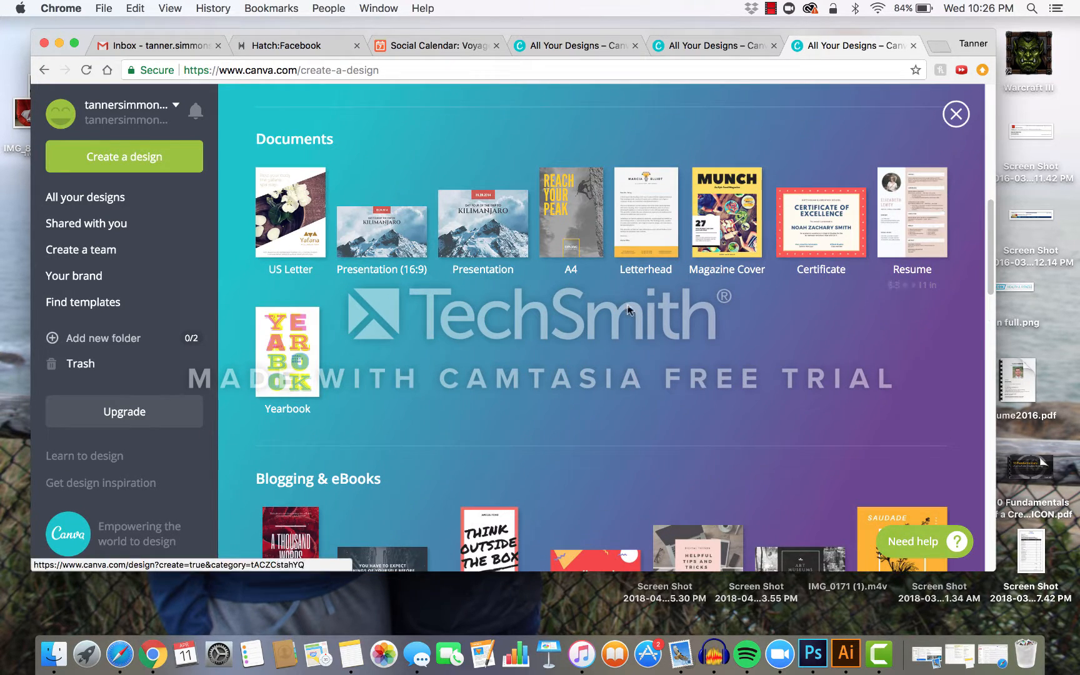
{"action": "scroll", "coordinate": [628, 309], "scroll_direction": "down", "scroll_amount": 2}
{"action": "scroll", "coordinate": [628, 310], "scroll_direction": "down", "scroll_amount": 8}
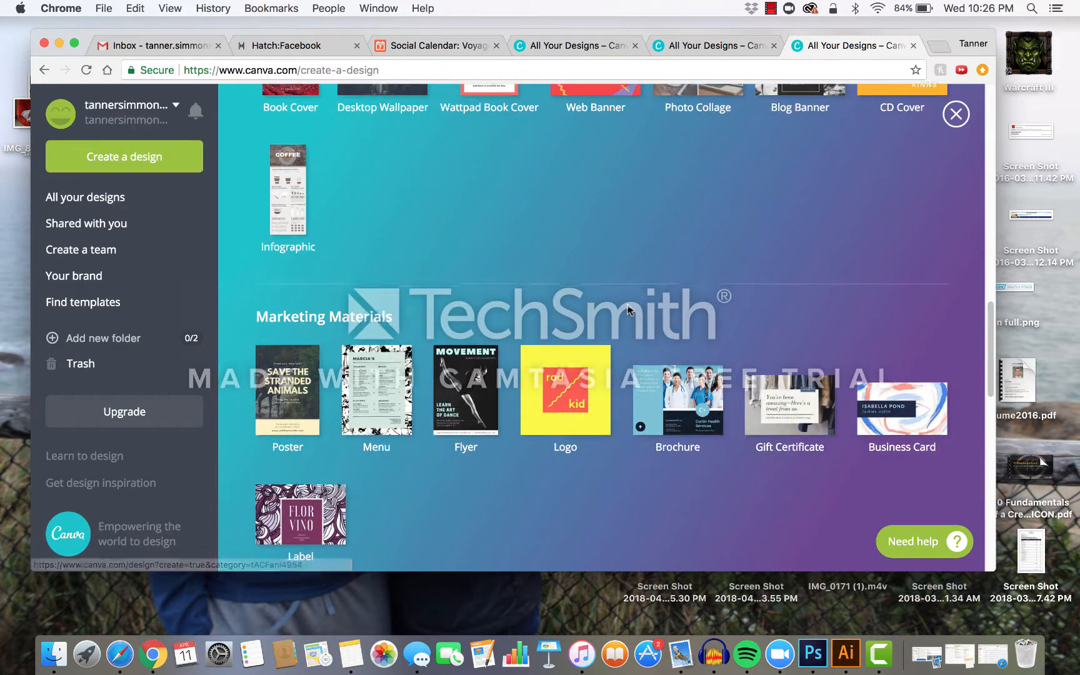
{"action": "scroll", "coordinate": [630, 308], "scroll_direction": "down", "scroll_amount": 2}
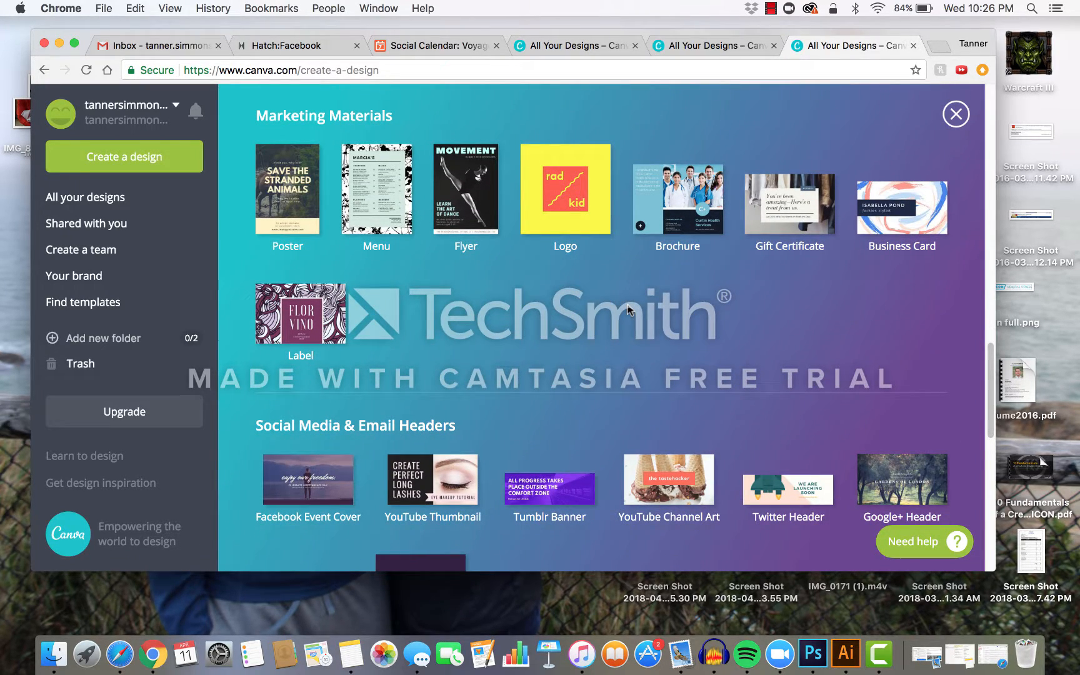
Return to the overview of all your designs and look through the saved designs
{"action": "left_click", "coordinate": [107, 225]}
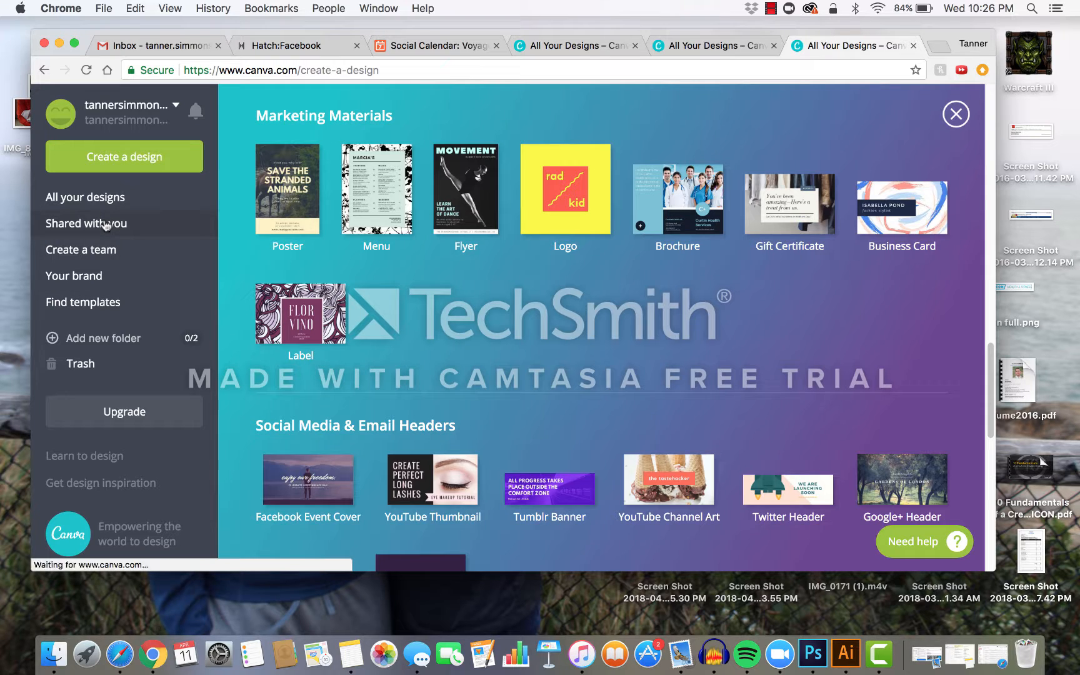
{"action": "left_click", "coordinate": [93, 198]}
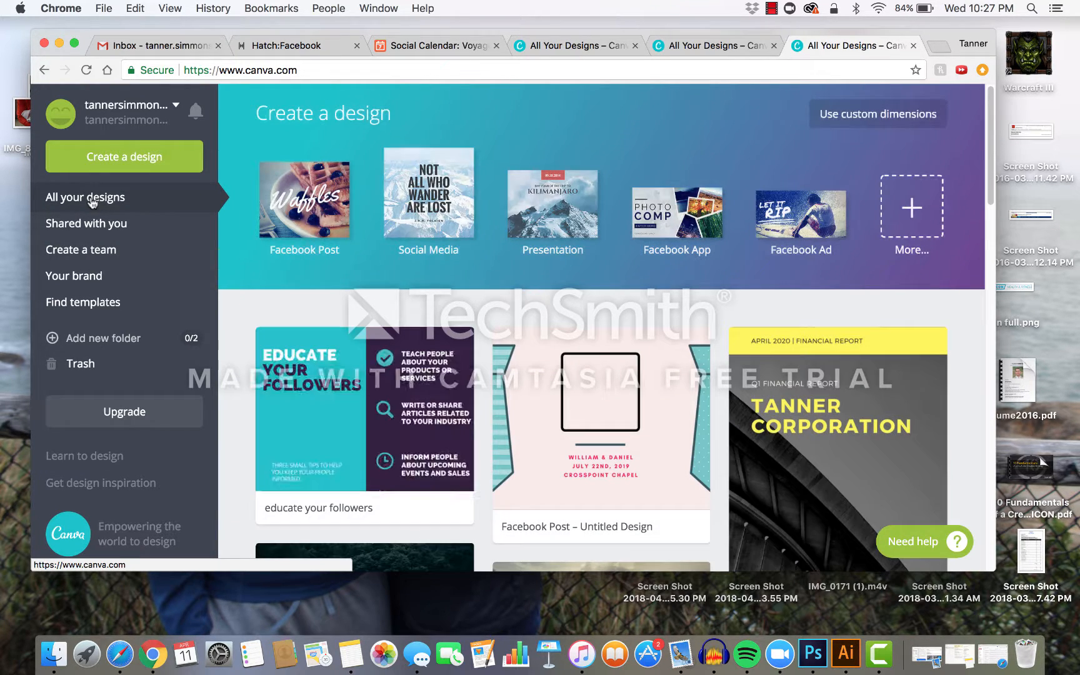
{"action": "scroll", "coordinate": [595, 351], "scroll_direction": "down", "scroll_amount": 10}
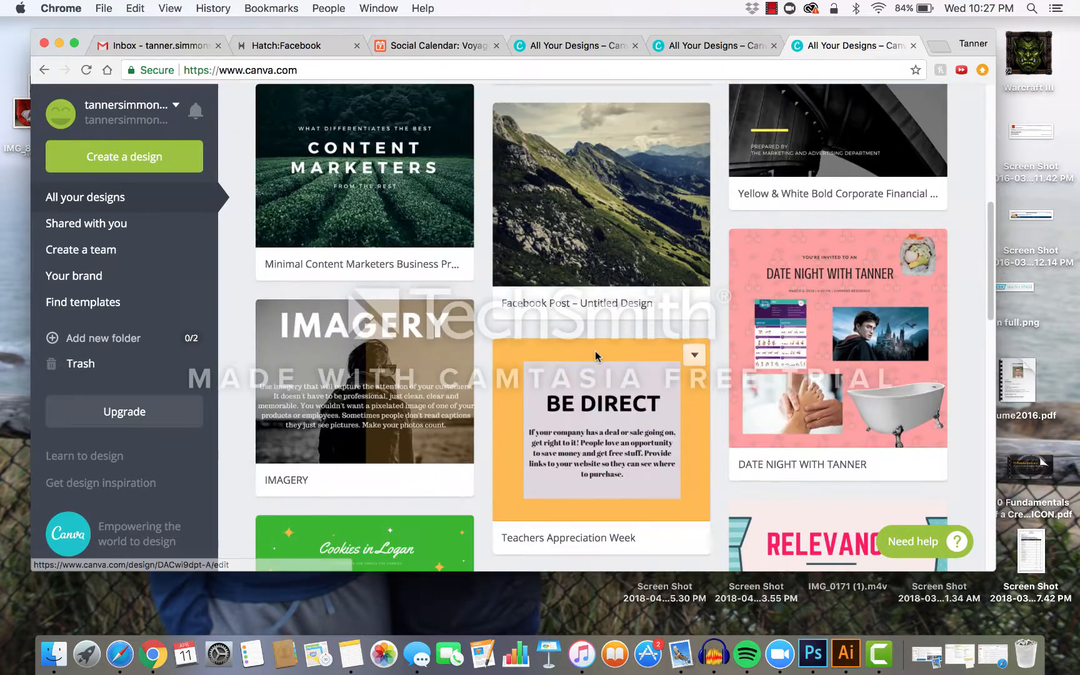
{"action": "scroll", "coordinate": [595, 356], "scroll_direction": "down", "scroll_amount": 10}
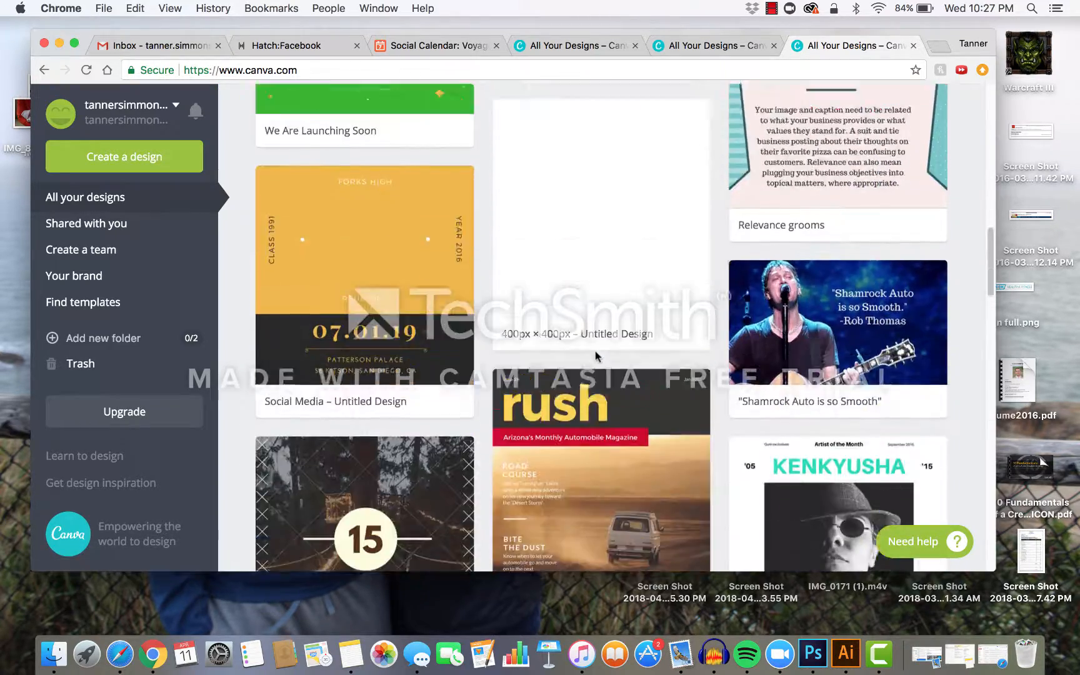
{"action": "scroll", "coordinate": [595, 353], "scroll_direction": "down", "scroll_amount": 8}
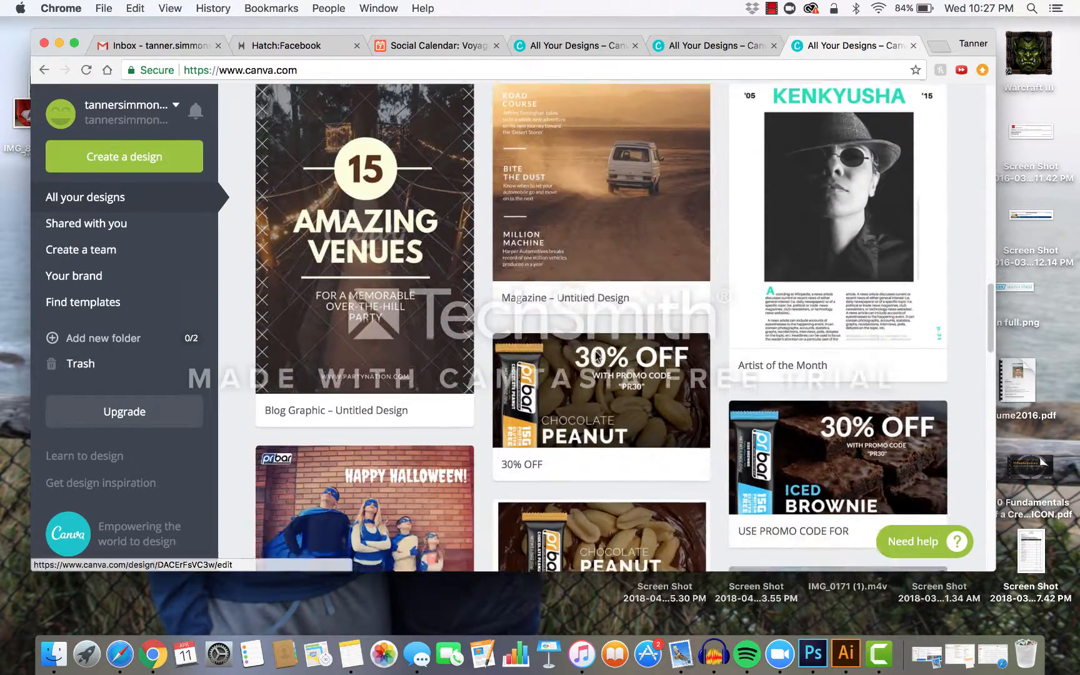
{"action": "scroll", "coordinate": [595, 355], "scroll_direction": "down", "scroll_amount": 12}
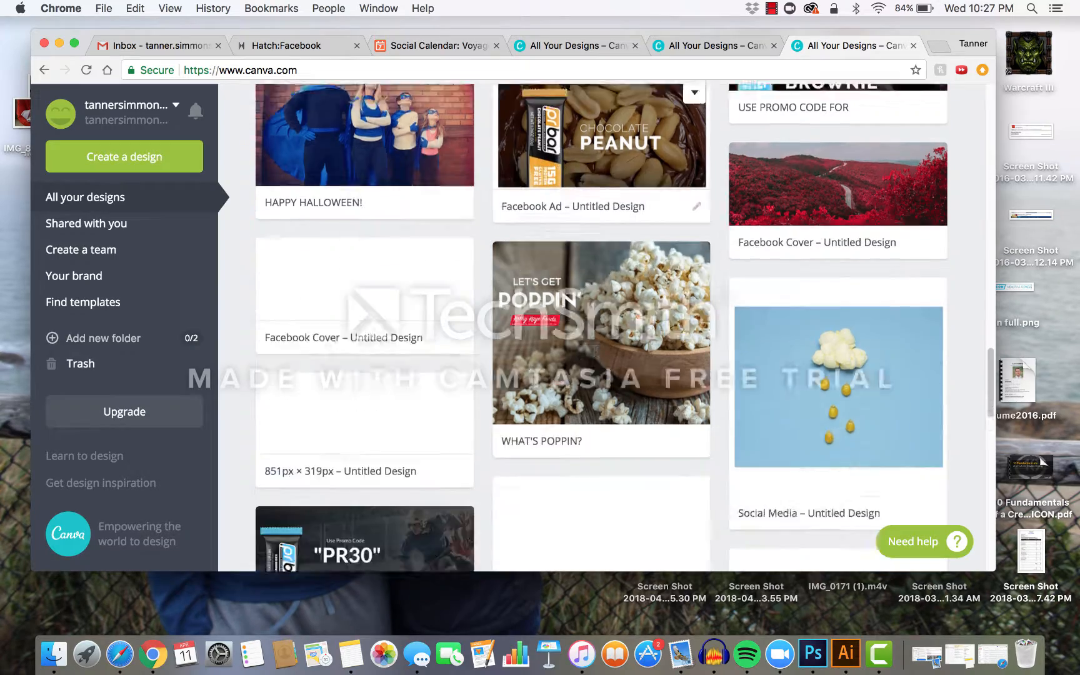
{"action": "scroll", "coordinate": [595, 356], "scroll_direction": "down", "scroll_amount": 12}
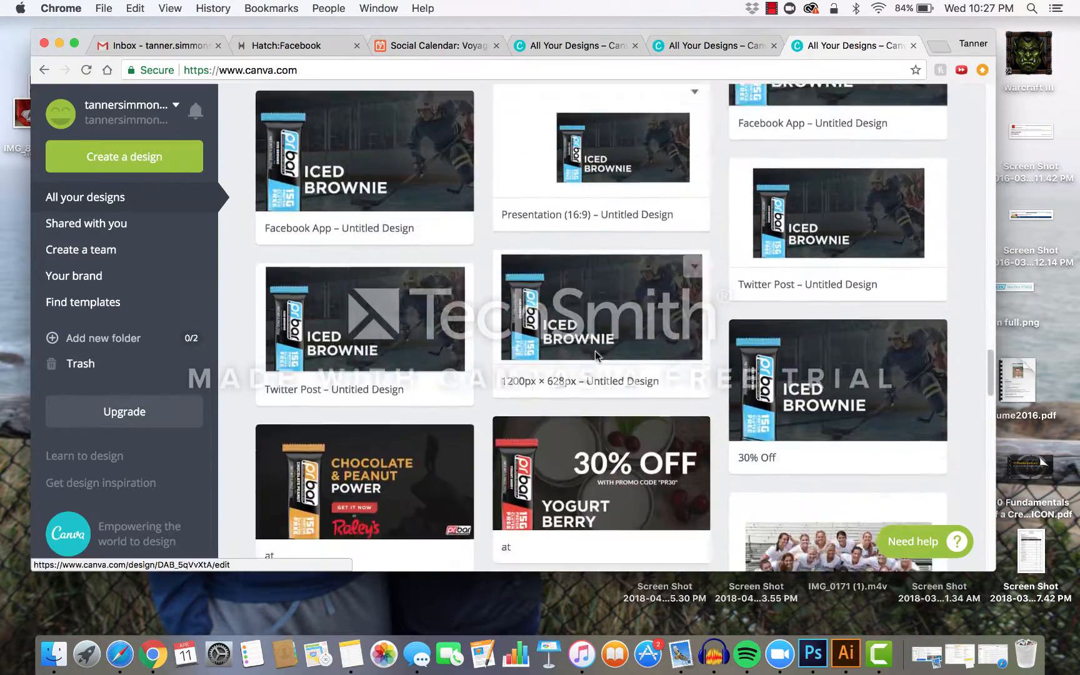
{"action": "scroll", "coordinate": [595, 355], "scroll_direction": "down", "scroll_amount": 10}
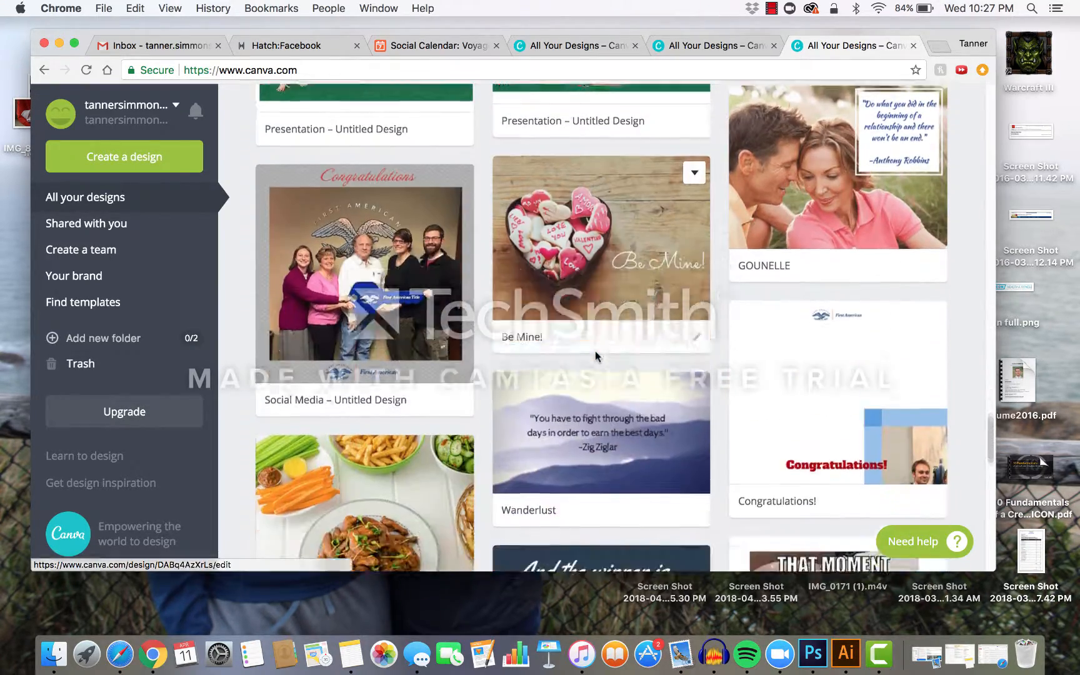
{"action": "scroll", "coordinate": [595, 351], "scroll_direction": "up", "scroll_amount": 20}
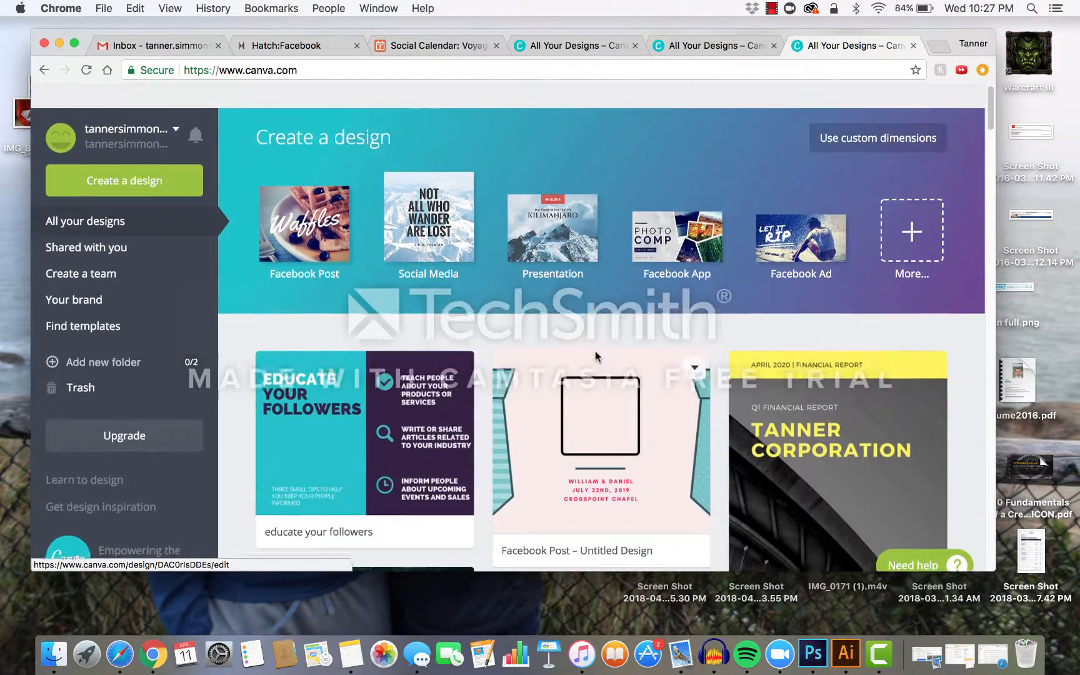